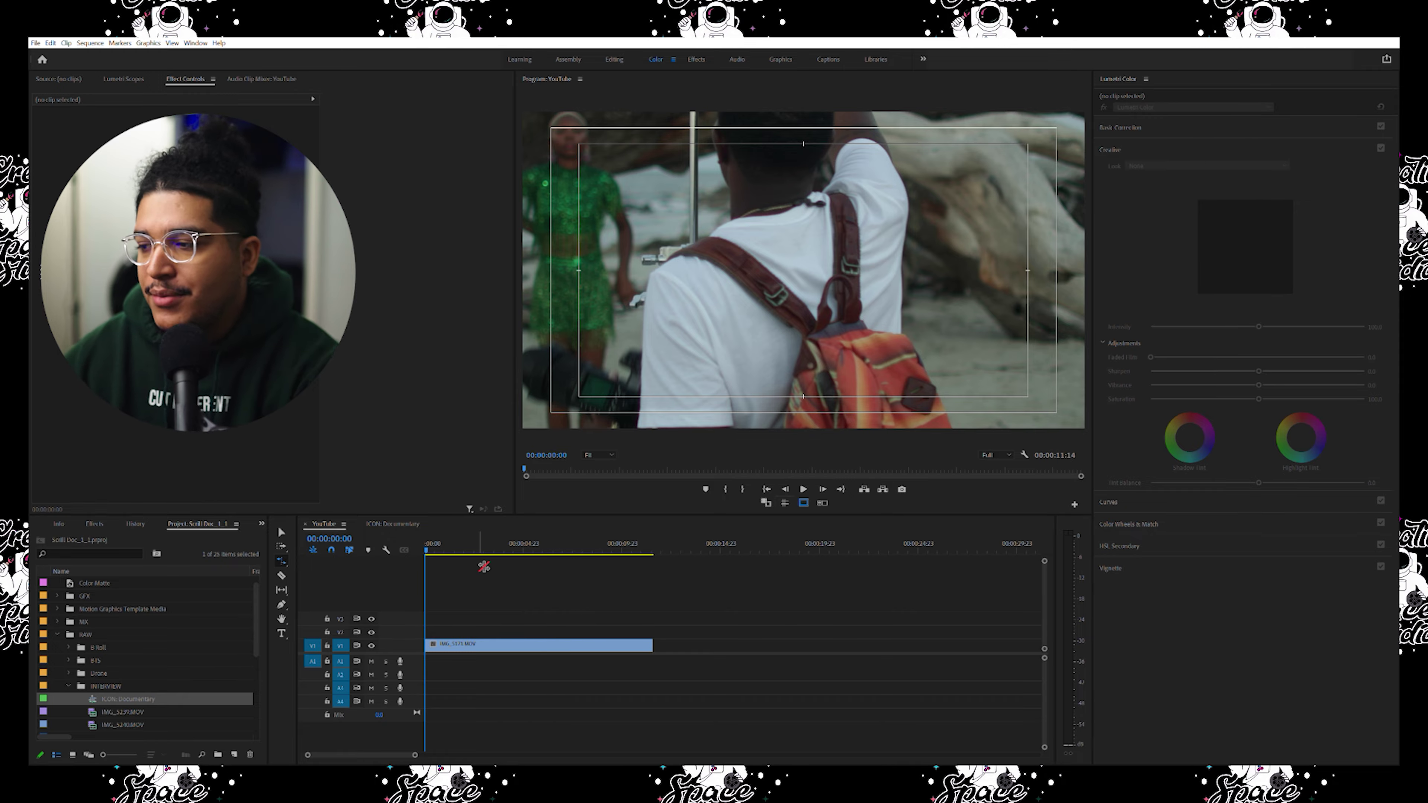
Step: Create a new adjustment layer in the project with the default settings
{"action": "key", "text": "v"}
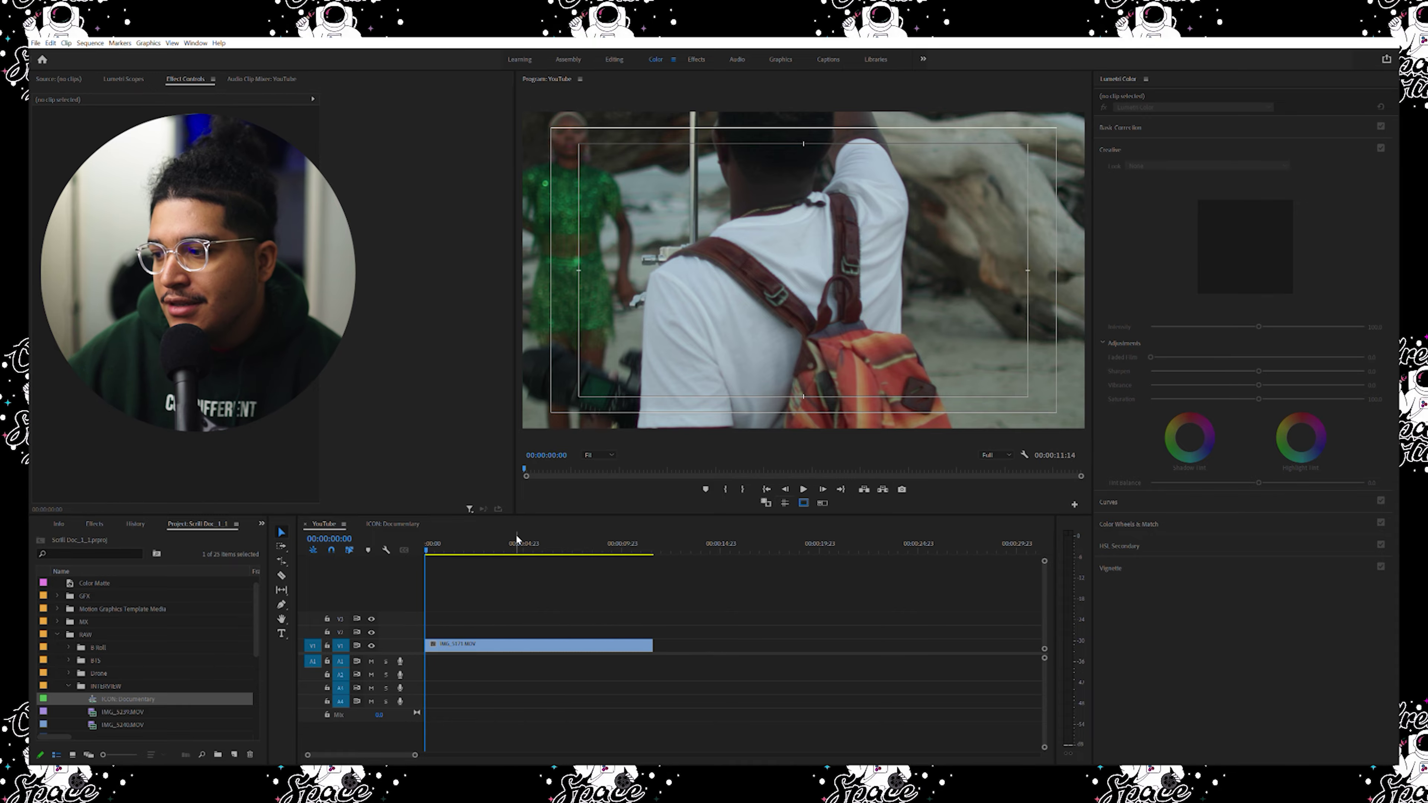
{"action": "left_click", "coordinate": [537, 644]}
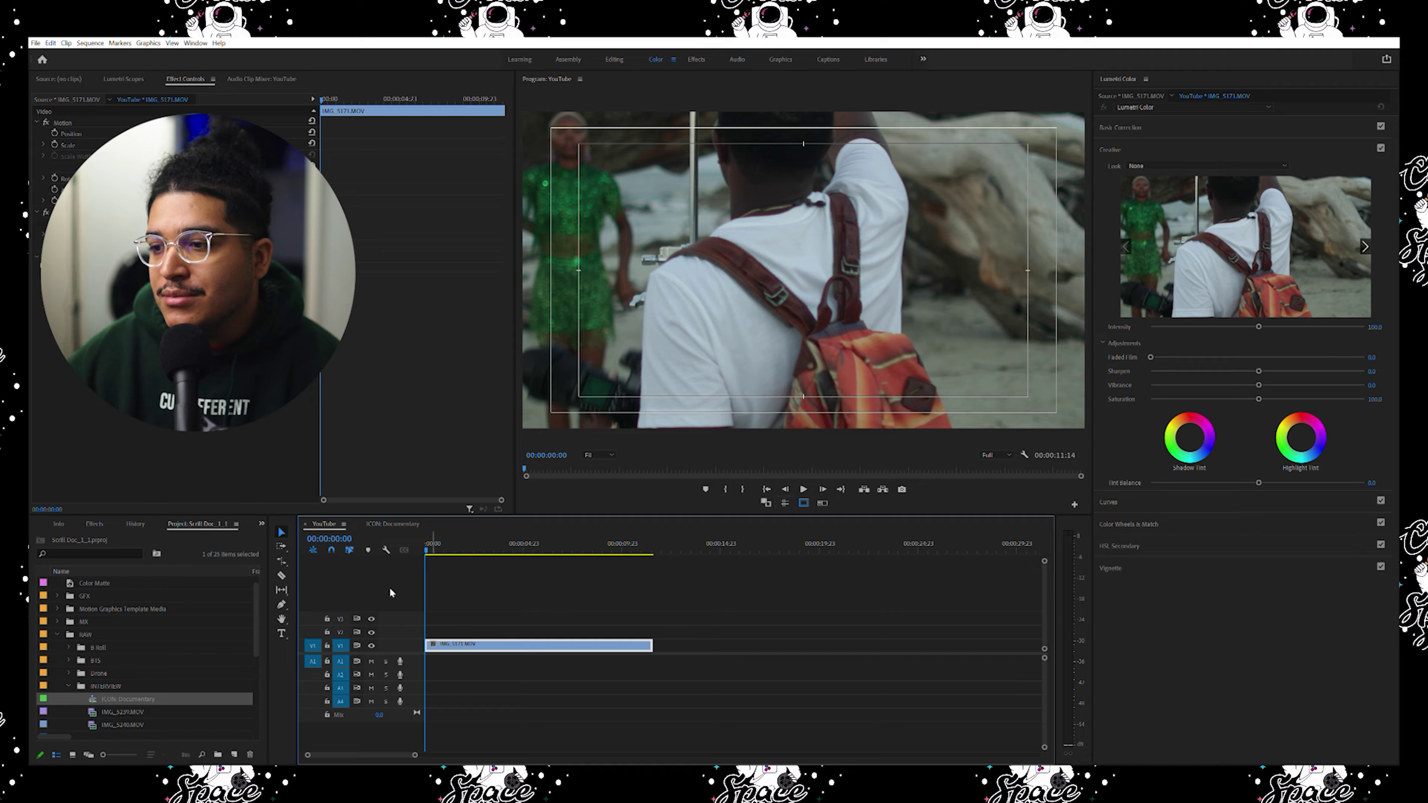
{"action": "scroll", "coordinate": [102, 600], "scroll_direction": "up", "scroll_amount": 1}
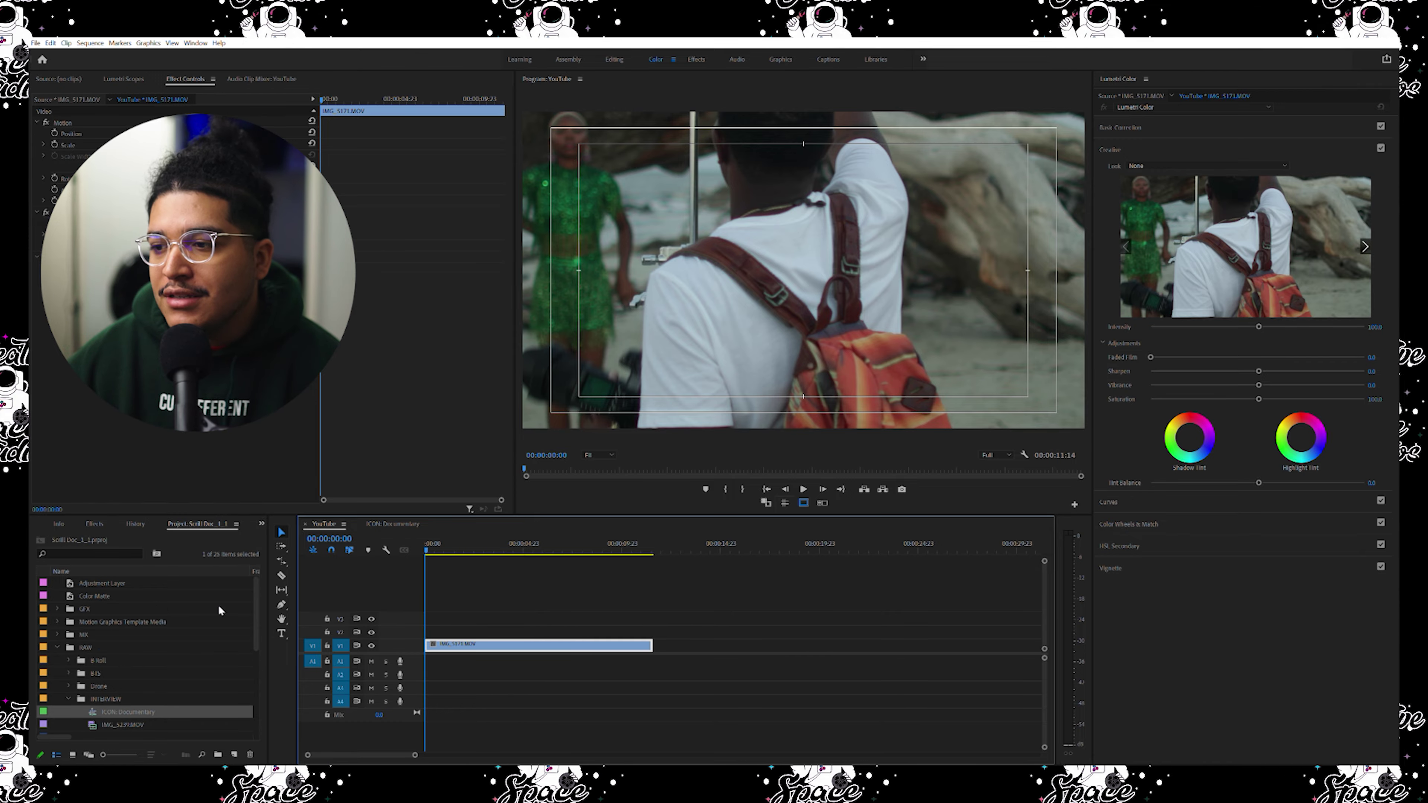
{"action": "left_click", "coordinate": [44, 578]}
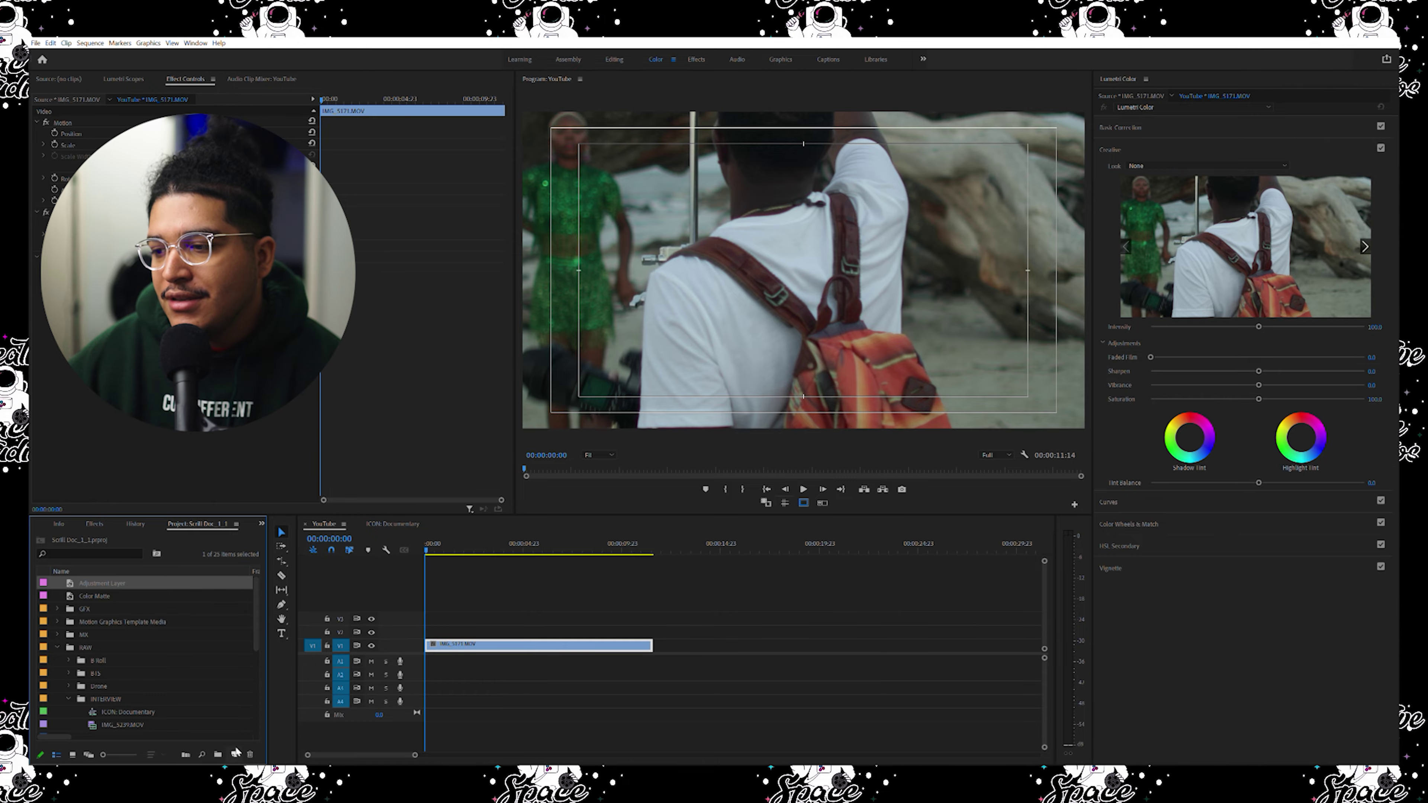
{"action": "left_click", "coordinate": [279, 674]}
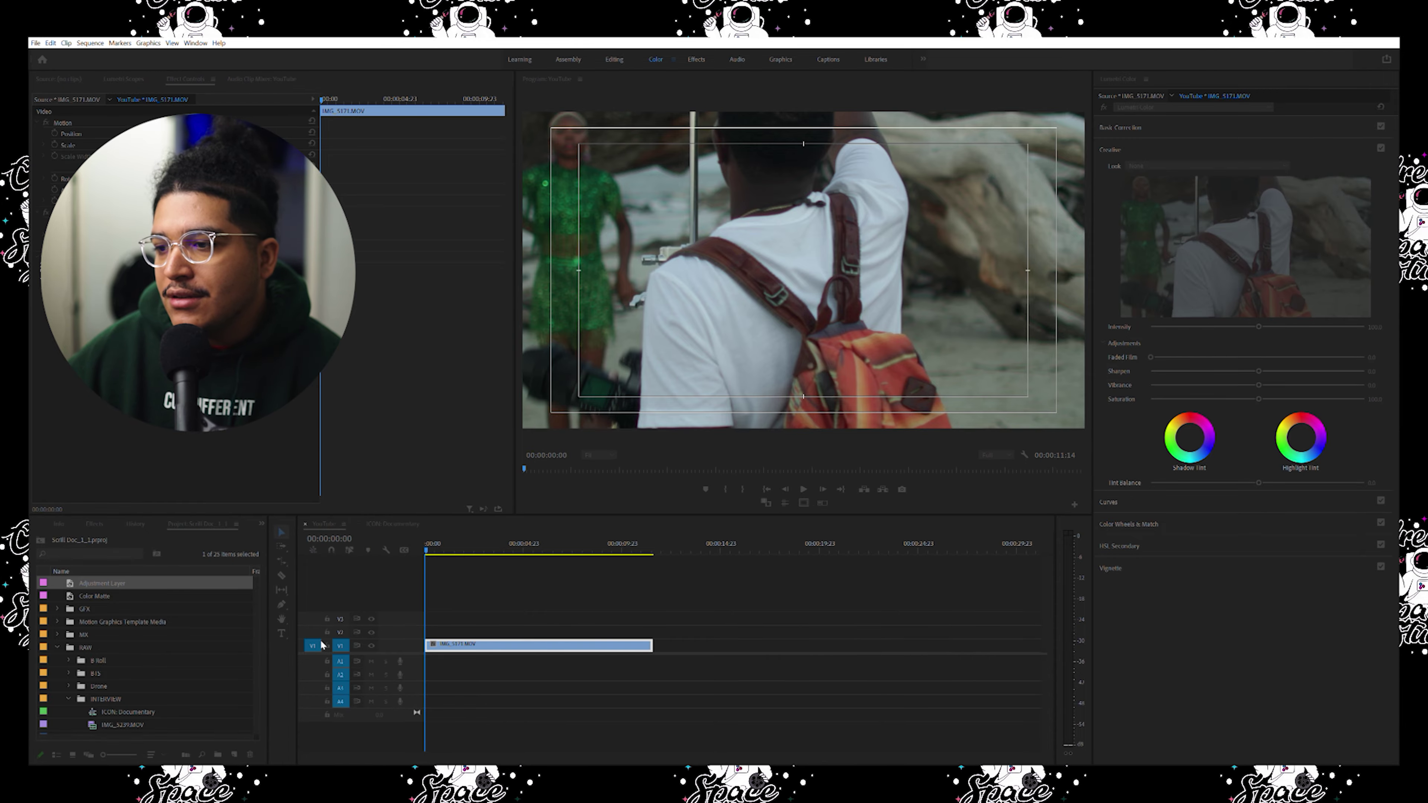
{"action": "left_click", "coordinate": [740, 425]}
Step: Place the new adjustment layer on the track above the video clip and match its length to the clip
{"action": "left_click_drag", "start_coordinate": [102, 596], "coordinate": [418, 629]}
{"action": "left_click_drag", "start_coordinate": [523, 630], "coordinate": [669, 638]}
{"action": "left_click", "coordinate": [706, 634]}
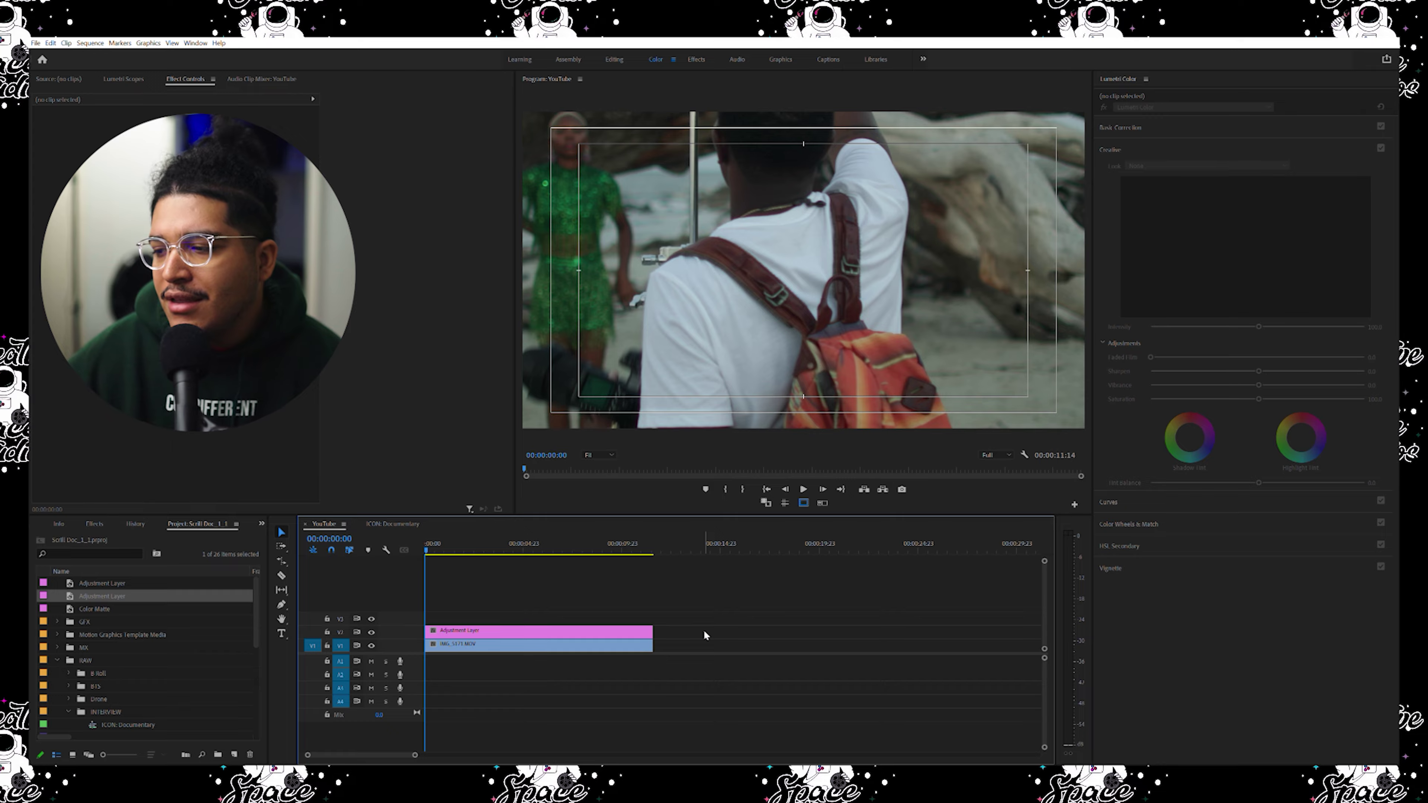
Step: Apply the Phantom_Rec709_Gamma input LUT to the adjustment layer in Lumetri's Basic Correction
{"action": "left_click", "coordinate": [533, 641]}
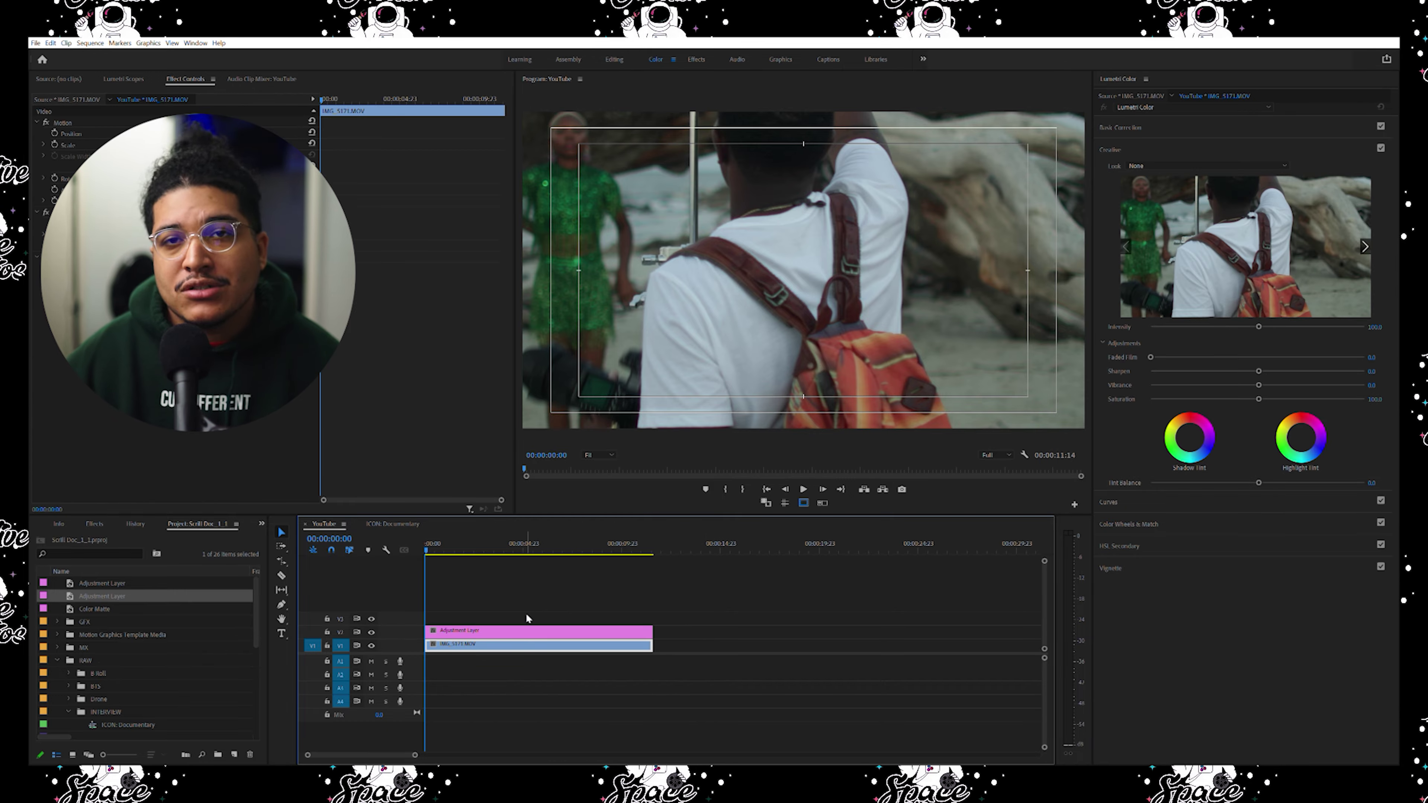
{"action": "left_click", "coordinate": [502, 629]}
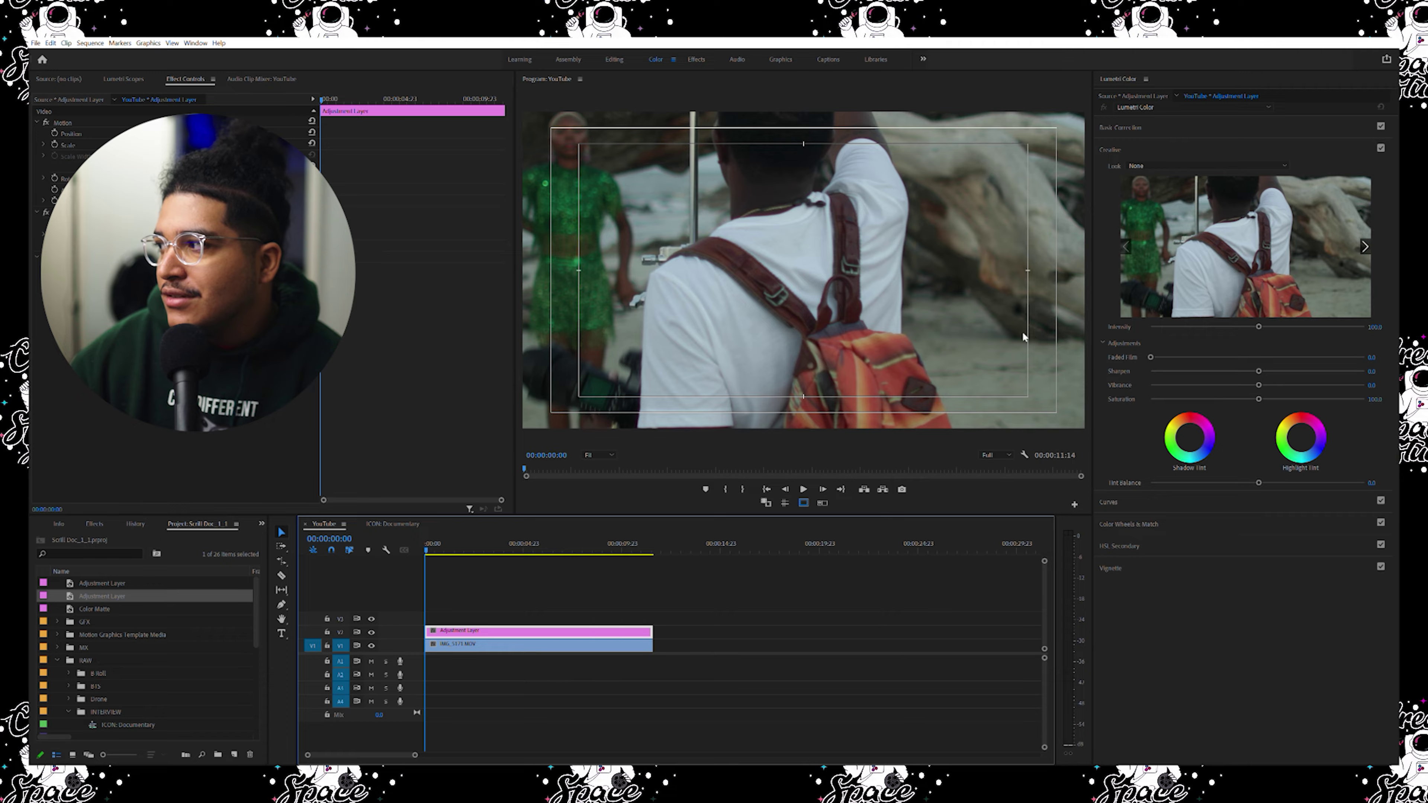
{"action": "left_click", "coordinate": [1144, 121]}
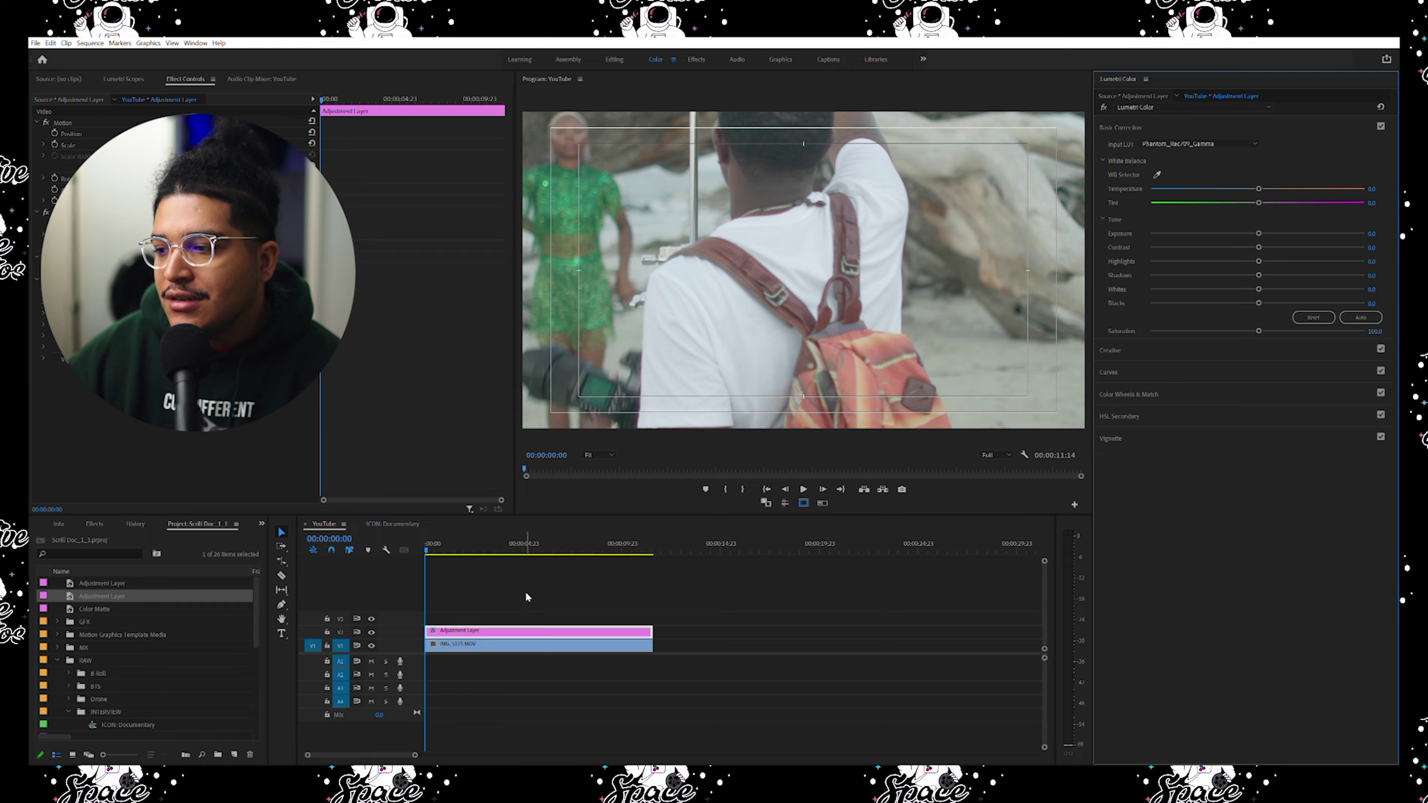
Step: Compare the shot with and without the LUT by switching the adjustment layer track's visibility off and on
{"action": "left_click", "coordinate": [373, 624]}
{"action": "left_click", "coordinate": [373, 623]}
{"action": "left_click", "coordinate": [373, 624]}
{"action": "left_click", "coordinate": [373, 623]}
{"action": "left_click", "coordinate": [373, 624]}
{"action": "left_click", "coordinate": [373, 623]}
{"action": "left_click", "coordinate": [548, 579]}
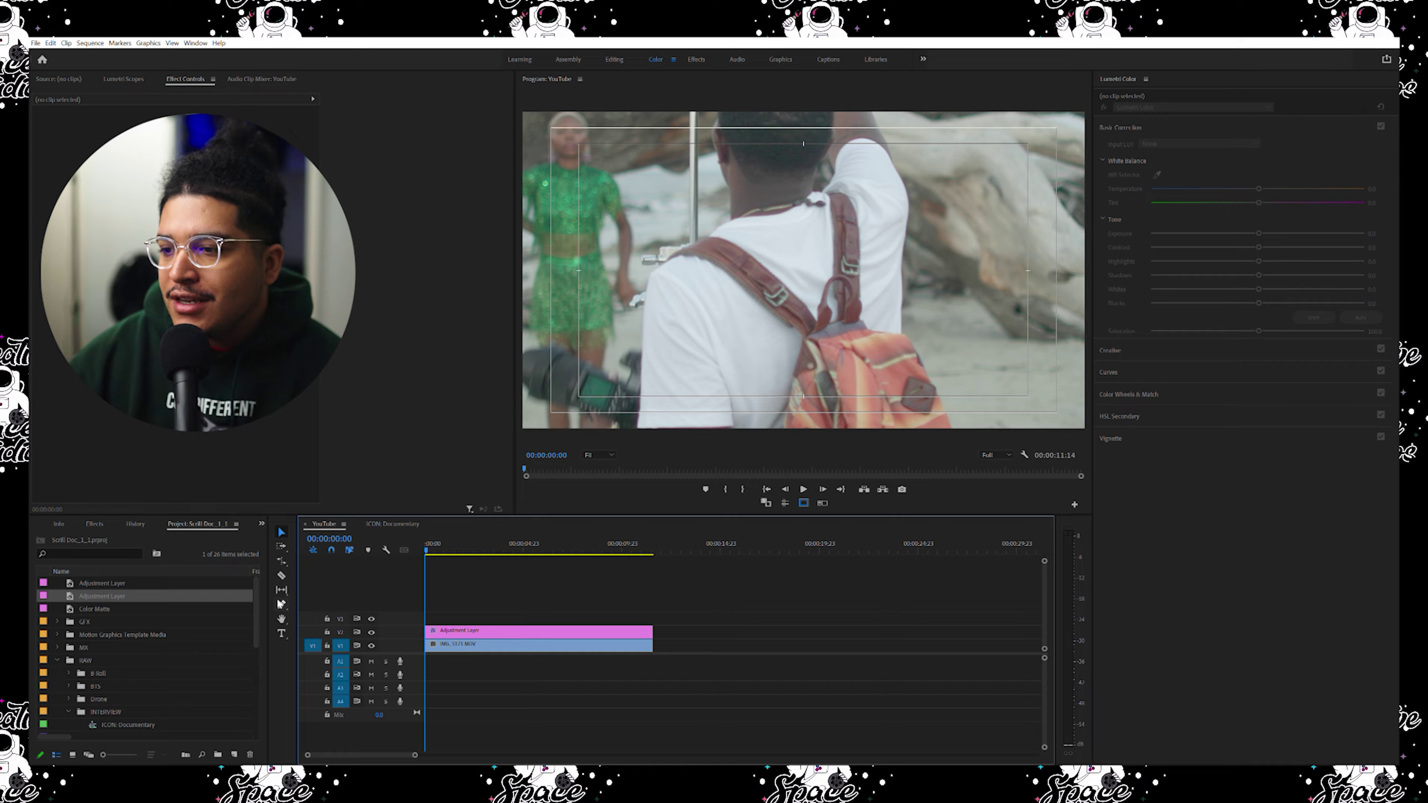
Step: Add a second adjustment layer on track V3 above the first one, ending with the clip, and select it
{"action": "left_click", "coordinate": [58, 584]}
{"action": "left_click_drag", "start_coordinate": [78, 595], "coordinate": [652, 616]}
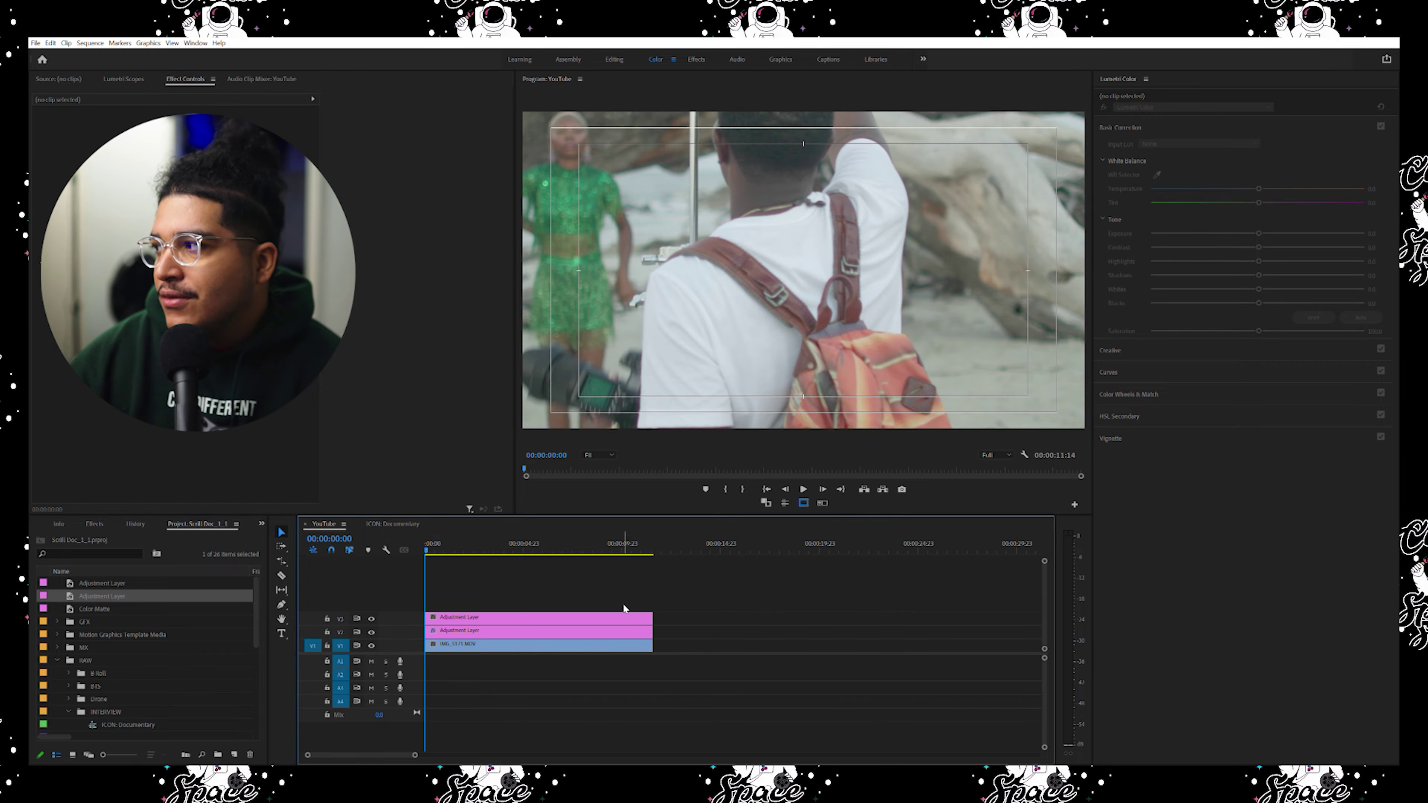
{"action": "left_click", "coordinate": [637, 617]}
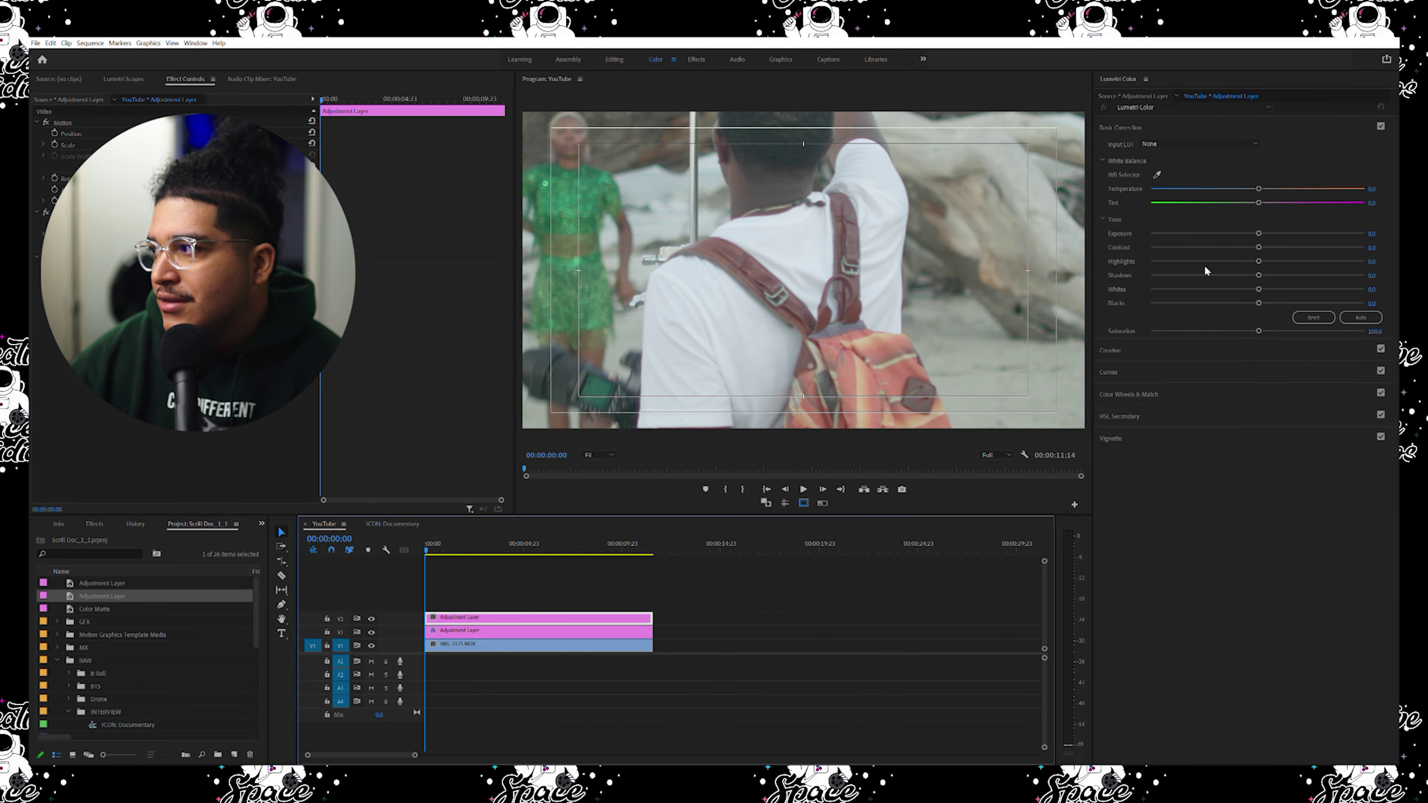
Step: Apply the SL GOLD RUSH LDR creative look to the upper adjustment layer and lower its intensity to about 75
{"action": "left_click", "coordinate": [1170, 349]}
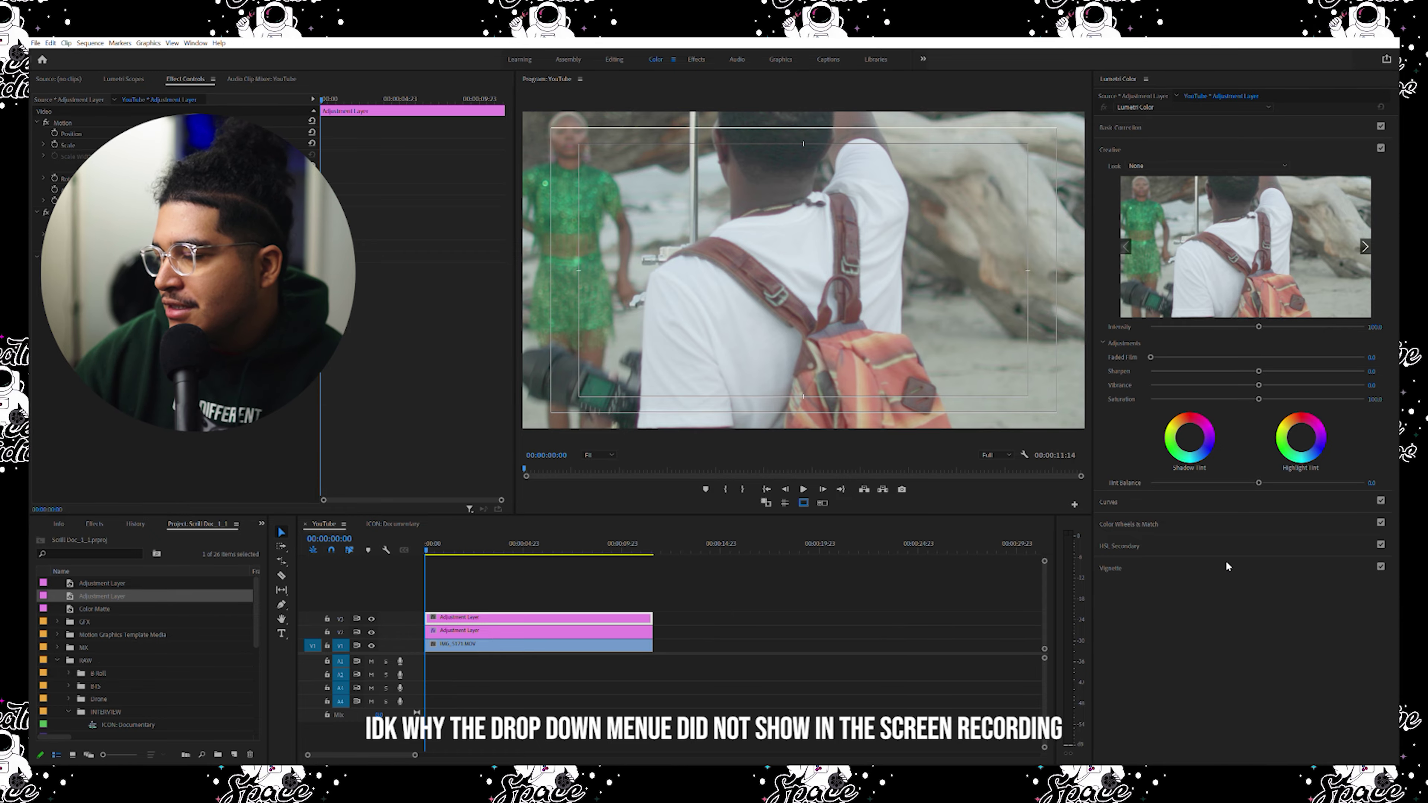
{"action": "left_click", "coordinate": [1217, 567]}
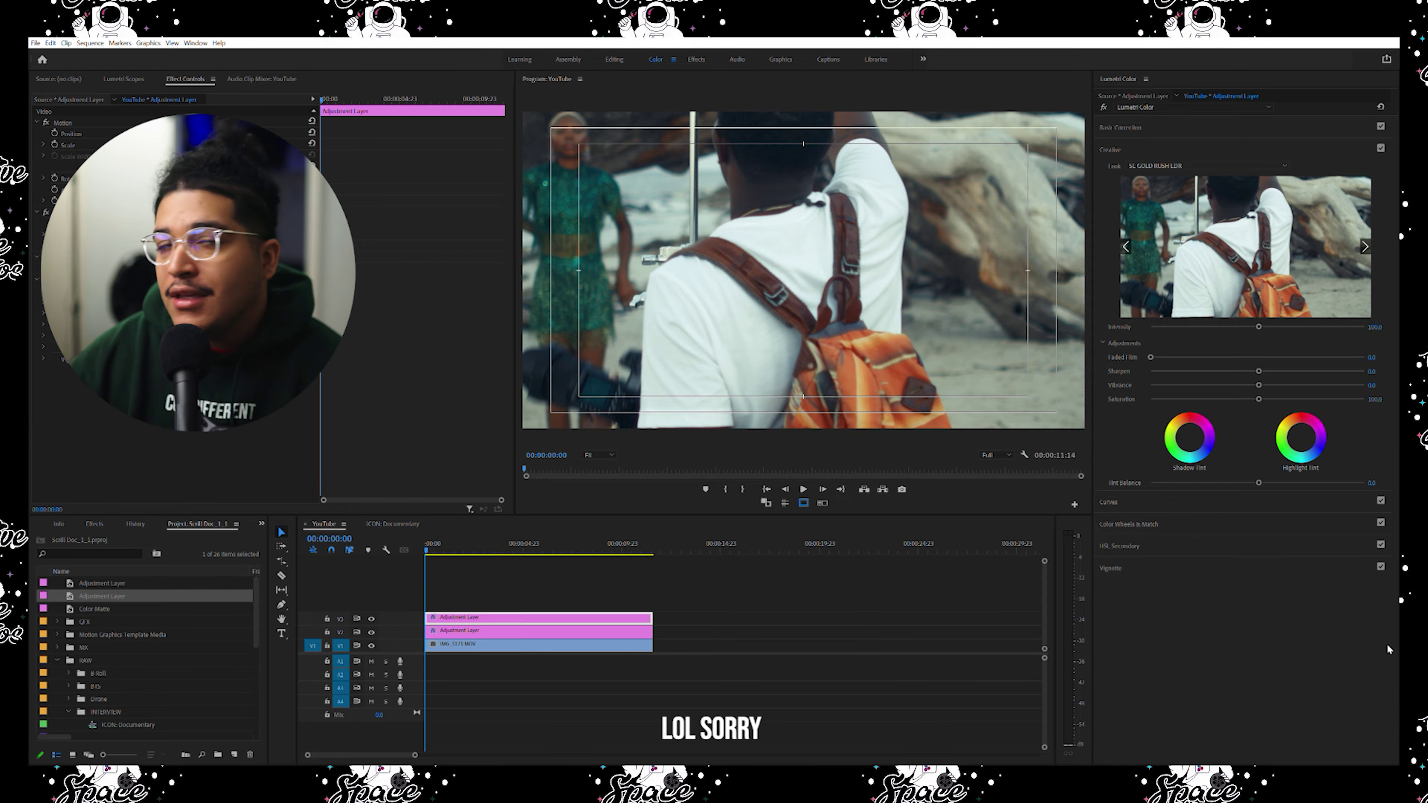
{"action": "left_click", "coordinate": [1234, 514]}
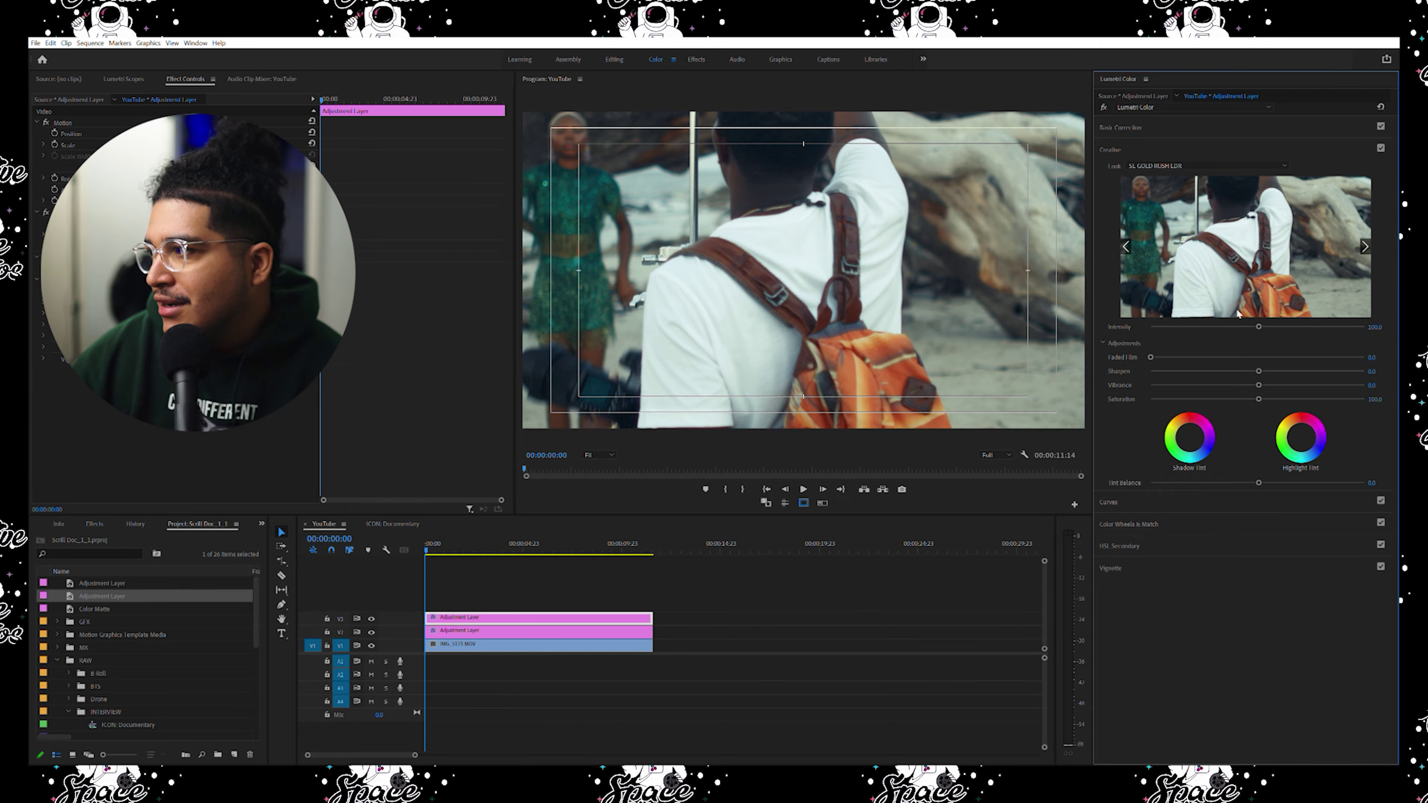
{"action": "left_click_drag", "start_coordinate": [1258, 325], "coordinate": [1228, 316]}
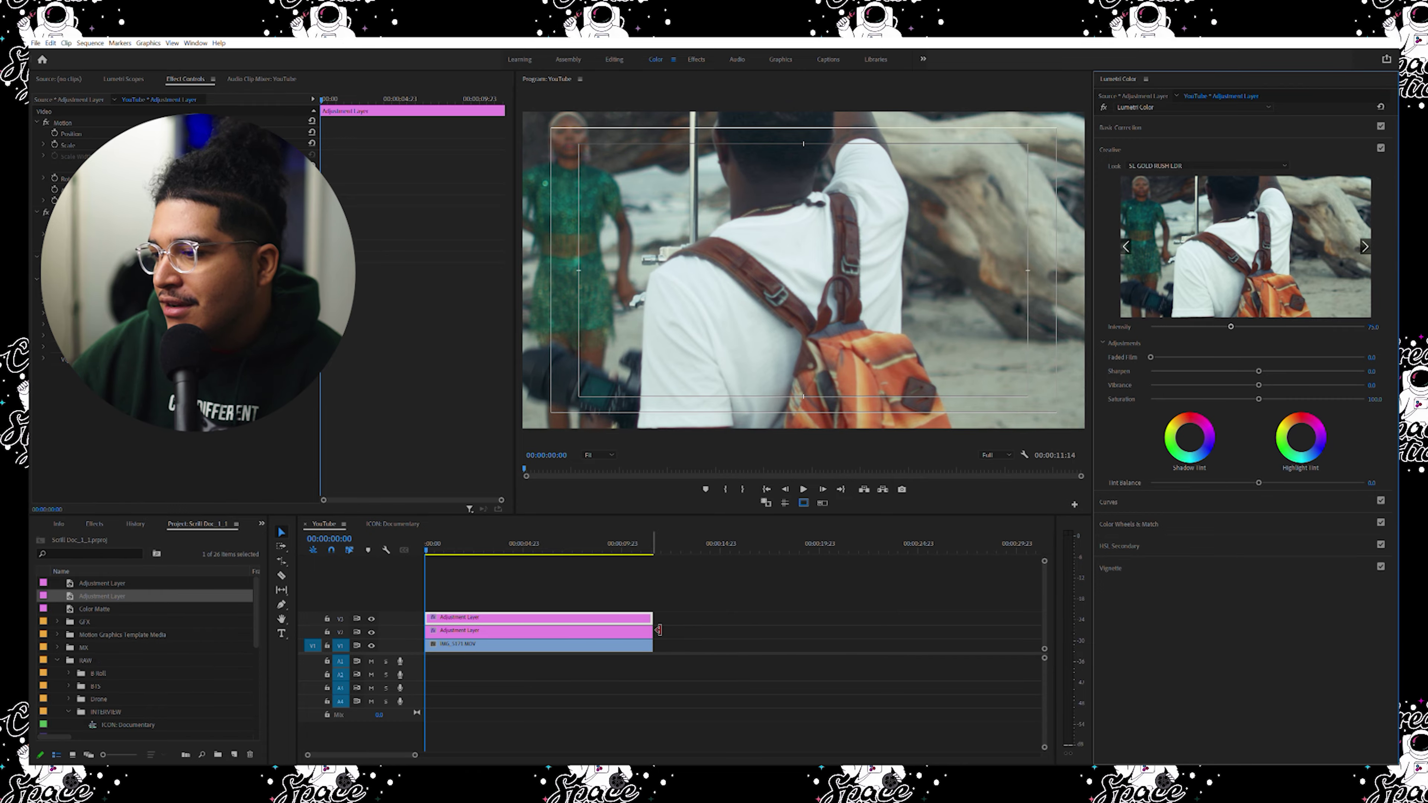
Step: Open the Basic Correction settings of the lower adjustment layer
{"action": "left_click", "coordinate": [620, 630]}
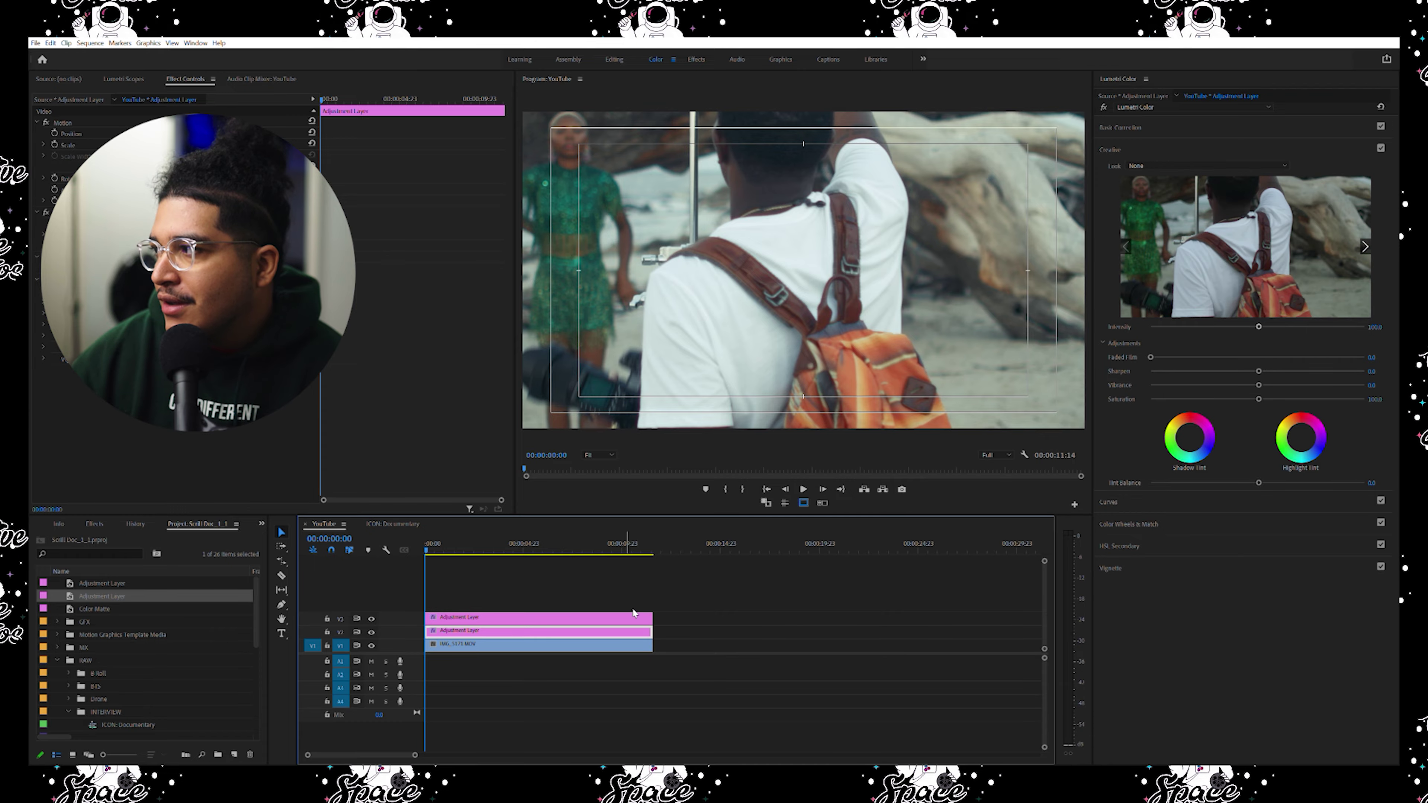
{"action": "left_click", "coordinate": [1178, 125]}
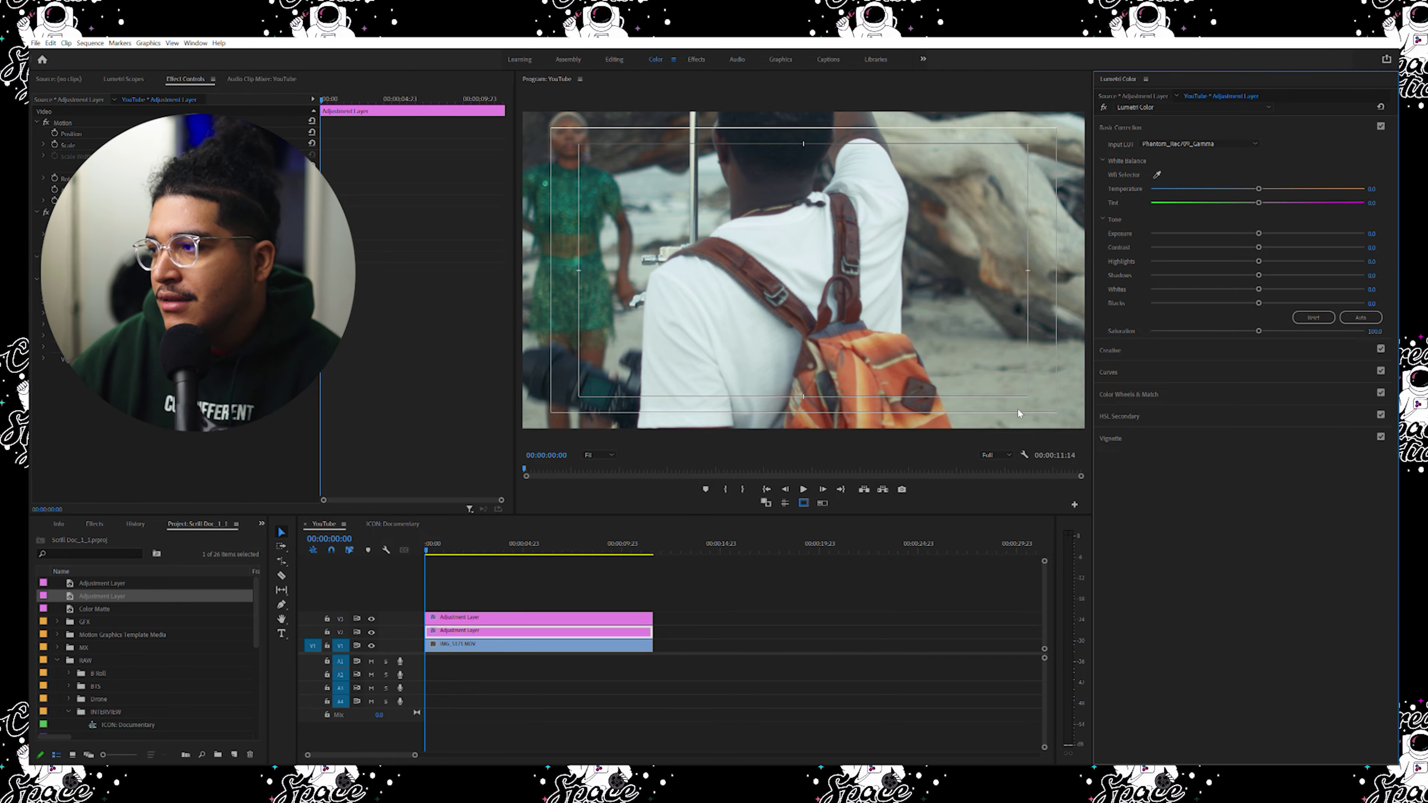
Step: Try extending the upper adjustment layer well past the clip's end, and trim it back to the clip's length
{"action": "left_click", "coordinate": [637, 617]}
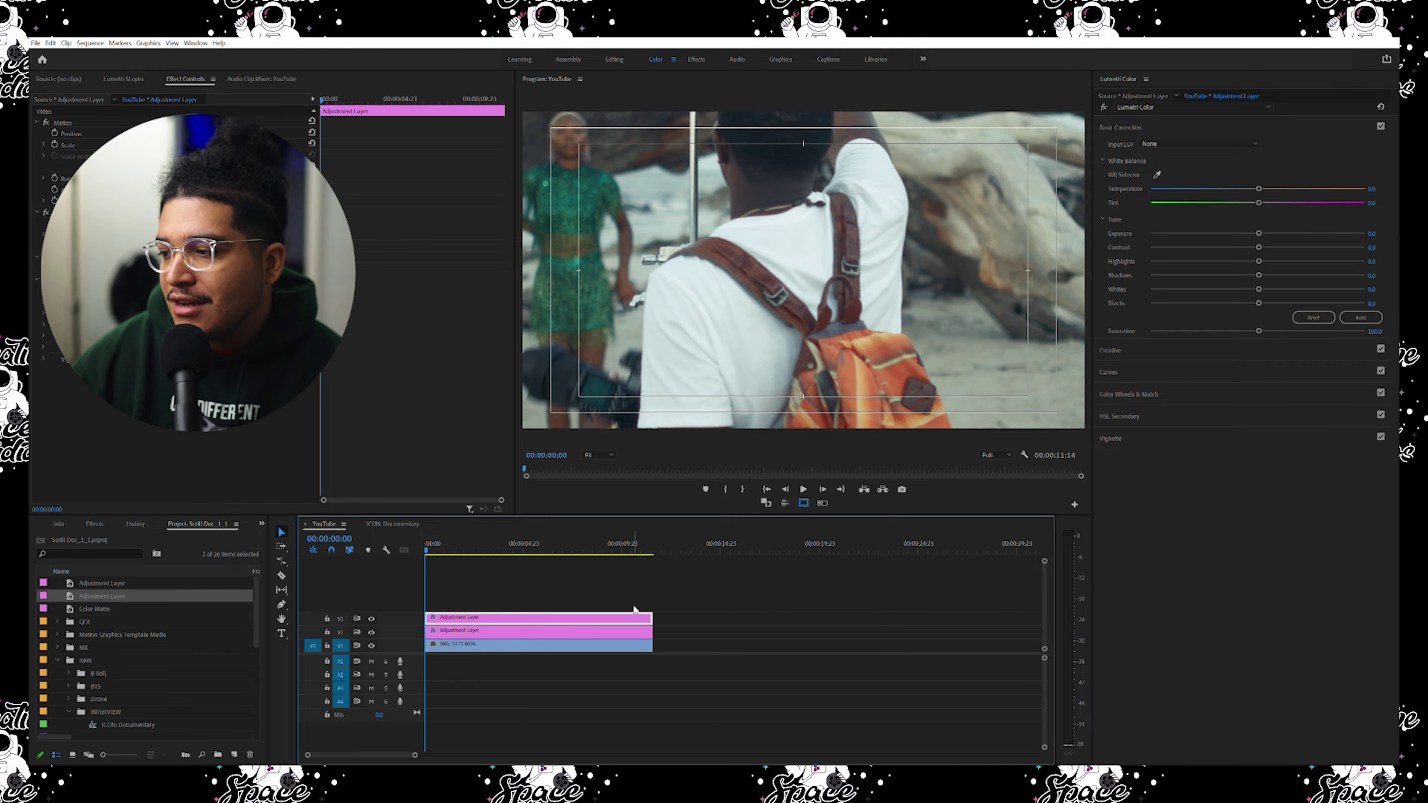
{"action": "mouse_move", "coordinate": [665, 612]}
{"action": "left_mouse_down"}
{"action": "mouse_move", "coordinate": [825, 622]}
{"action": "mouse_move", "coordinate": [692, 619]}
{"action": "left_mouse_up"}
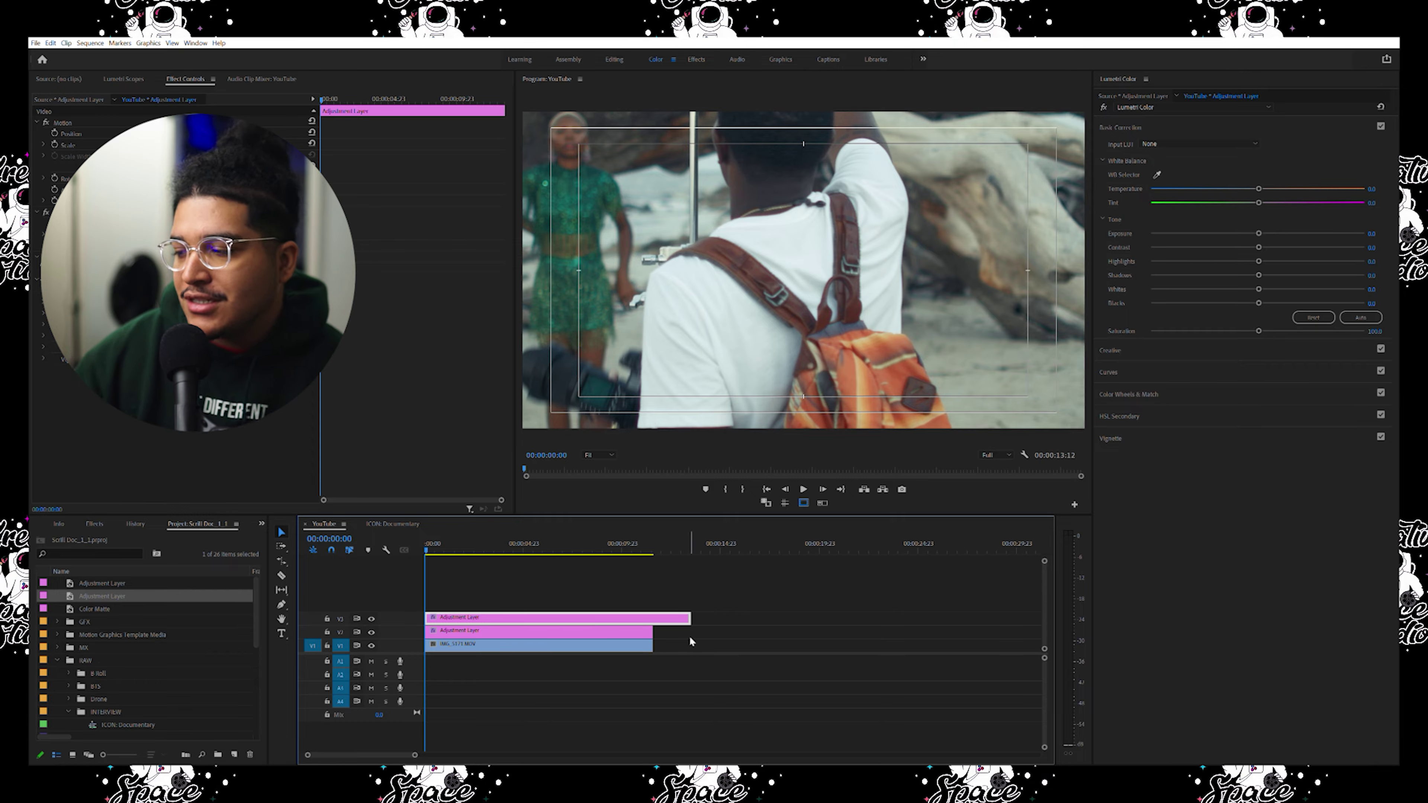
{"action": "left_click_drag", "start_coordinate": [704, 614], "coordinate": [968, 617]}
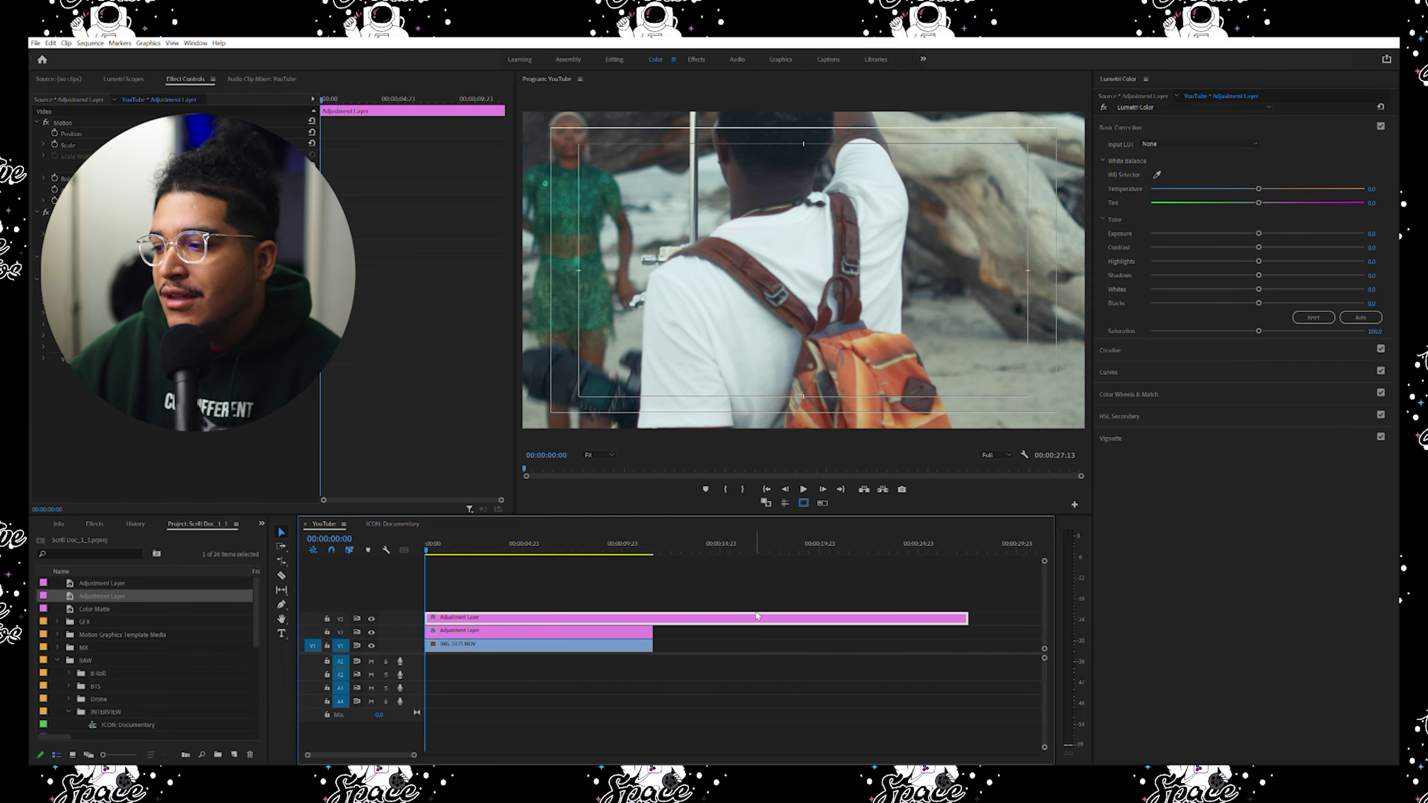
{"action": "left_click", "coordinate": [559, 631]}
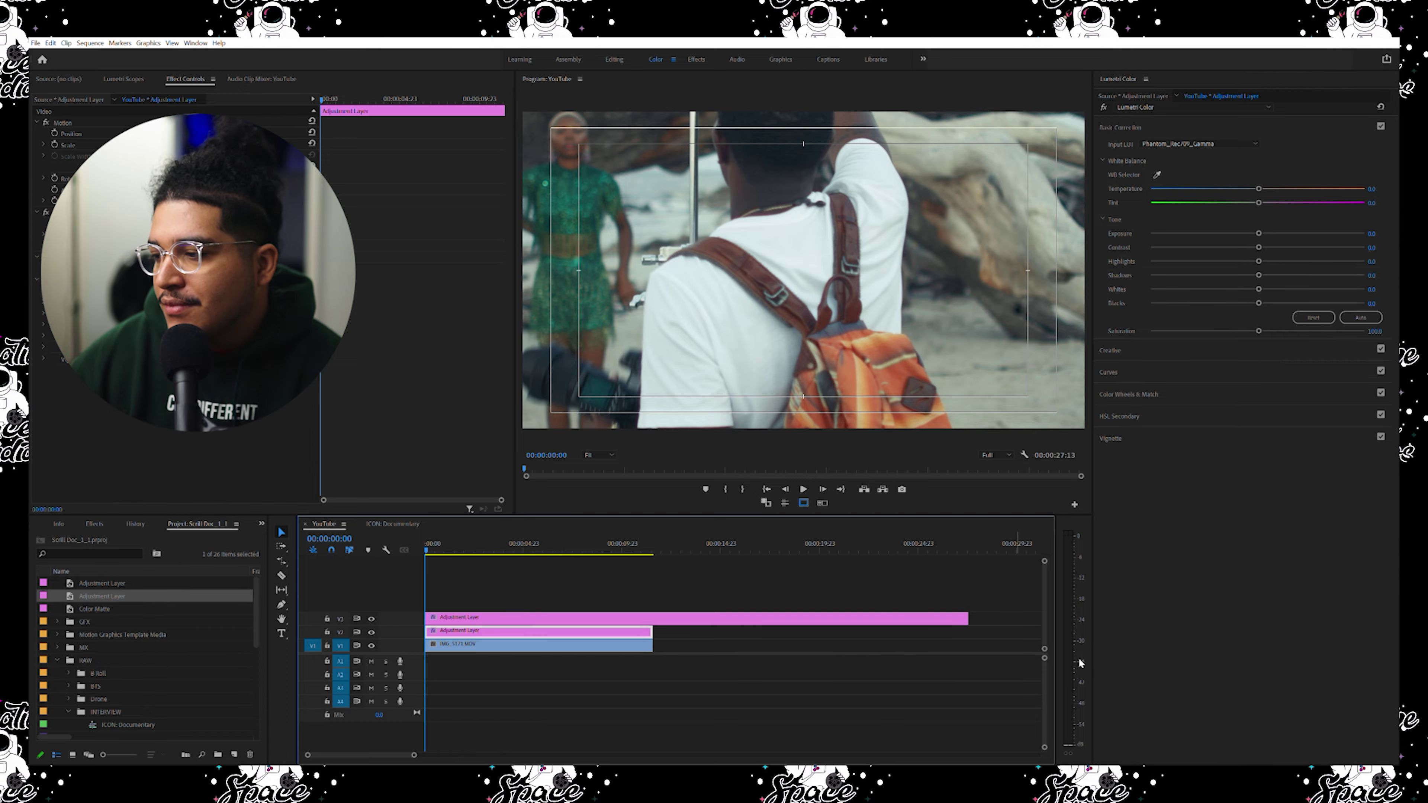
{"action": "left_click_drag", "start_coordinate": [972, 616], "coordinate": [647, 612]}
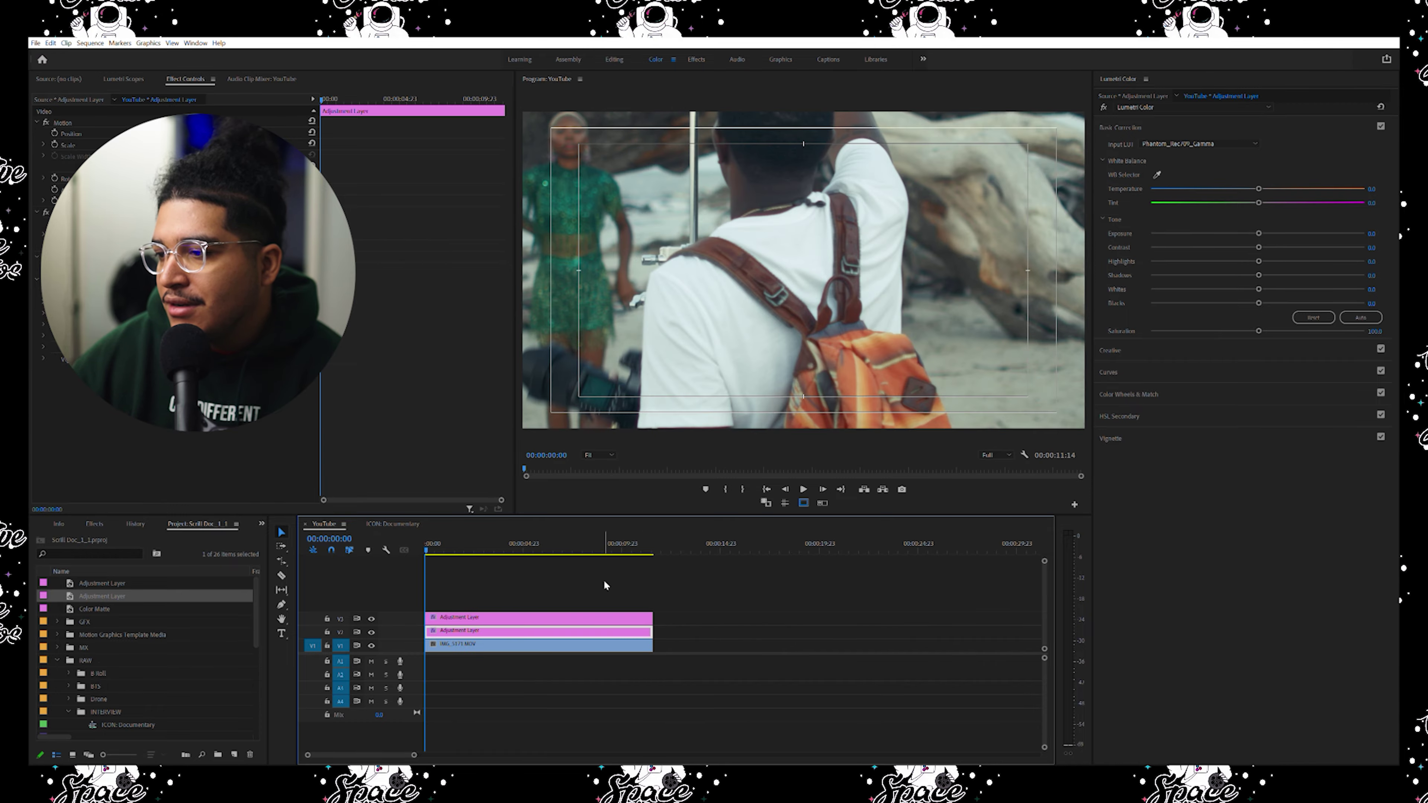
Step: Move the playhead to 00:00:08:21 and warm the lower adjustment layer by setting Temperature to 6.5
{"action": "left_click_drag", "start_coordinate": [432, 552], "coordinate": [599, 558]}
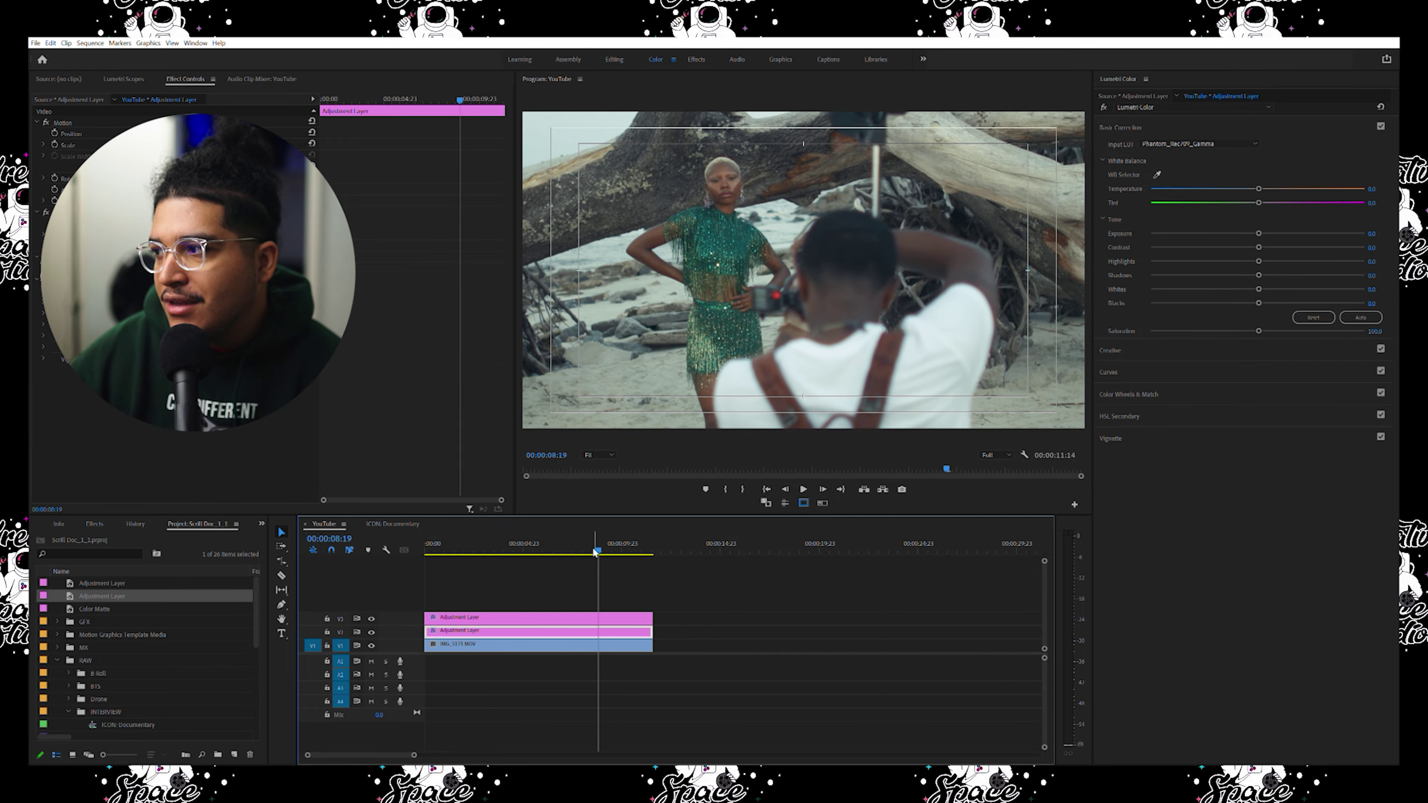
{"action": "left_click_drag", "start_coordinate": [595, 544], "coordinate": [600, 546]}
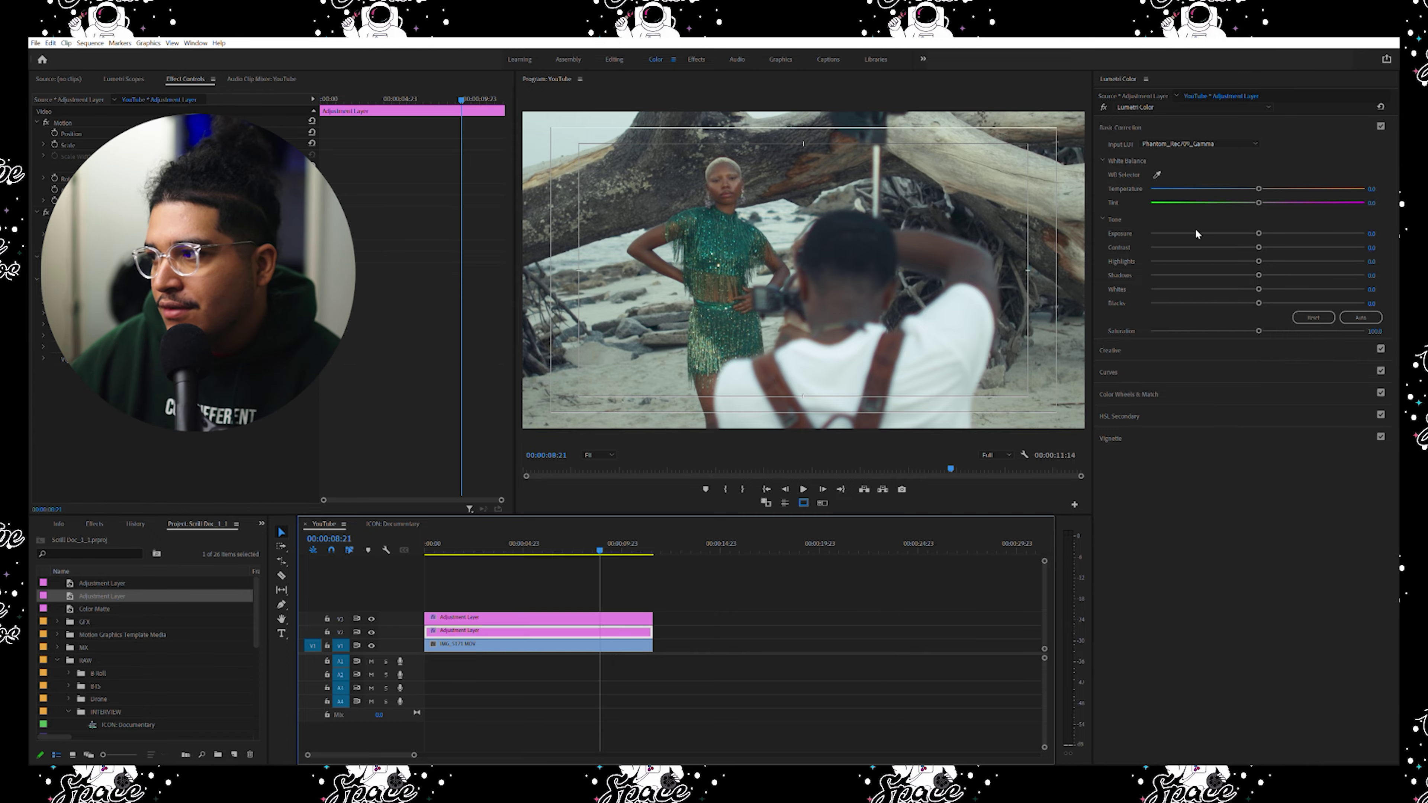
{"action": "left_click_drag", "start_coordinate": [1259, 189], "coordinate": [1271, 181]}
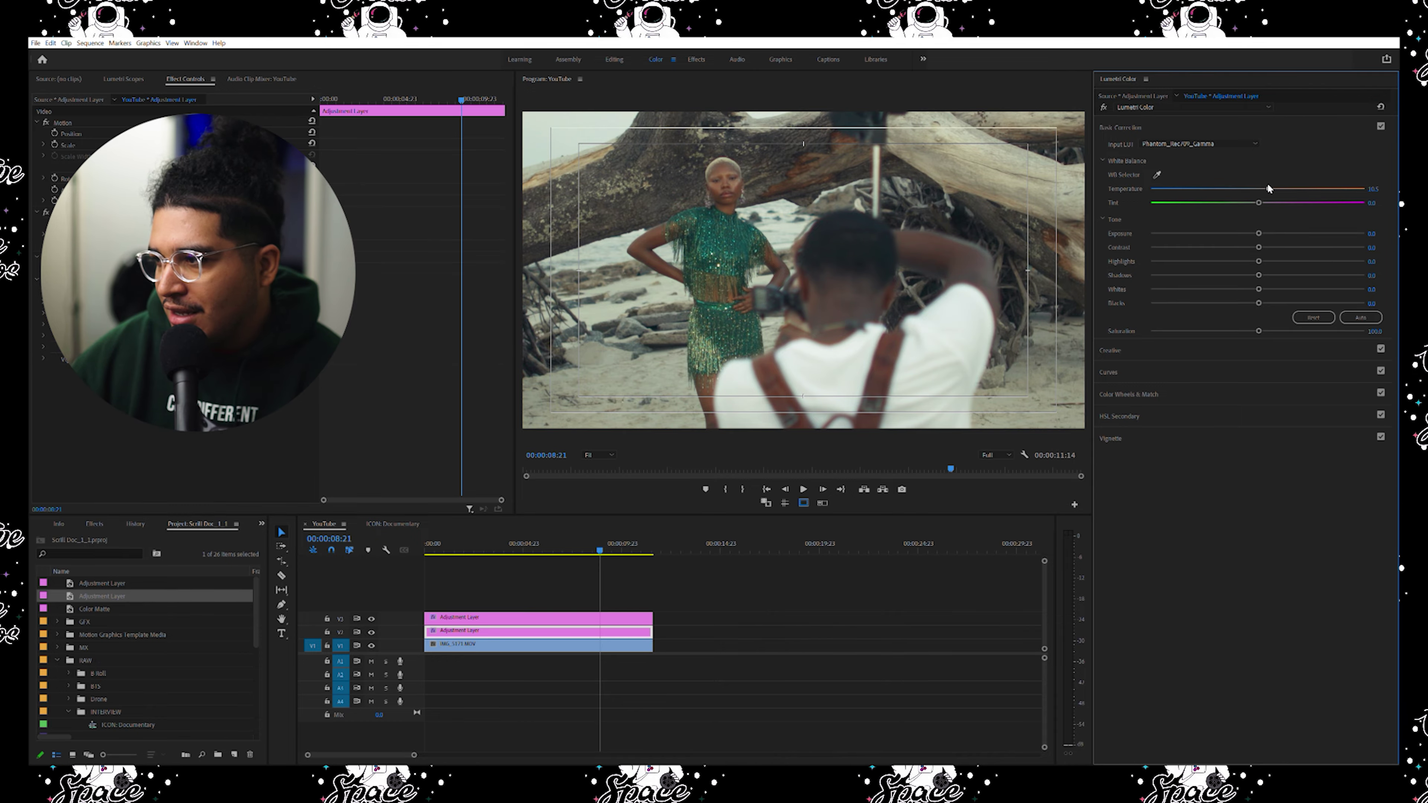
{"action": "left_click_drag", "start_coordinate": [1269, 186], "coordinate": [1261, 187]}
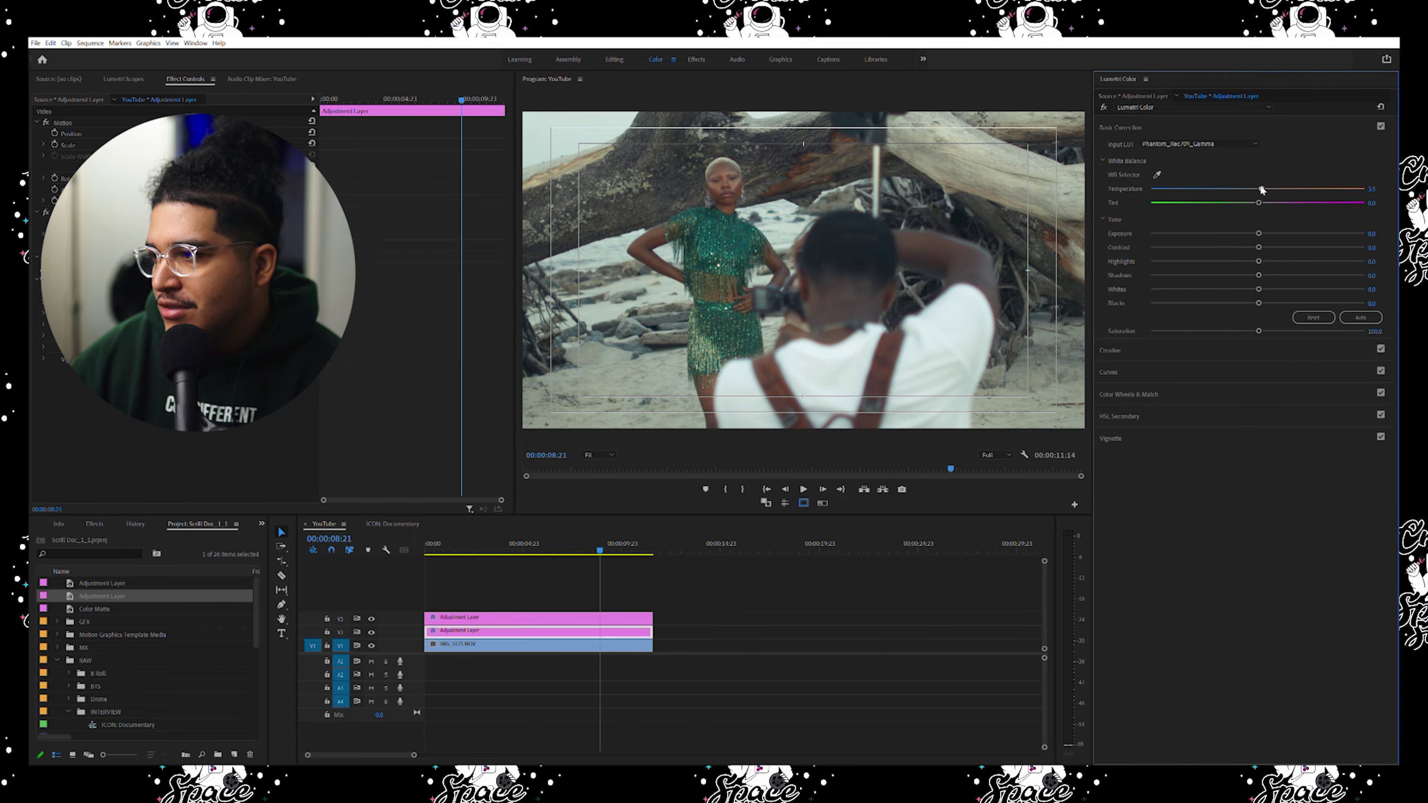
{"action": "left_click_drag", "start_coordinate": [1261, 187], "coordinate": [1263, 187]}
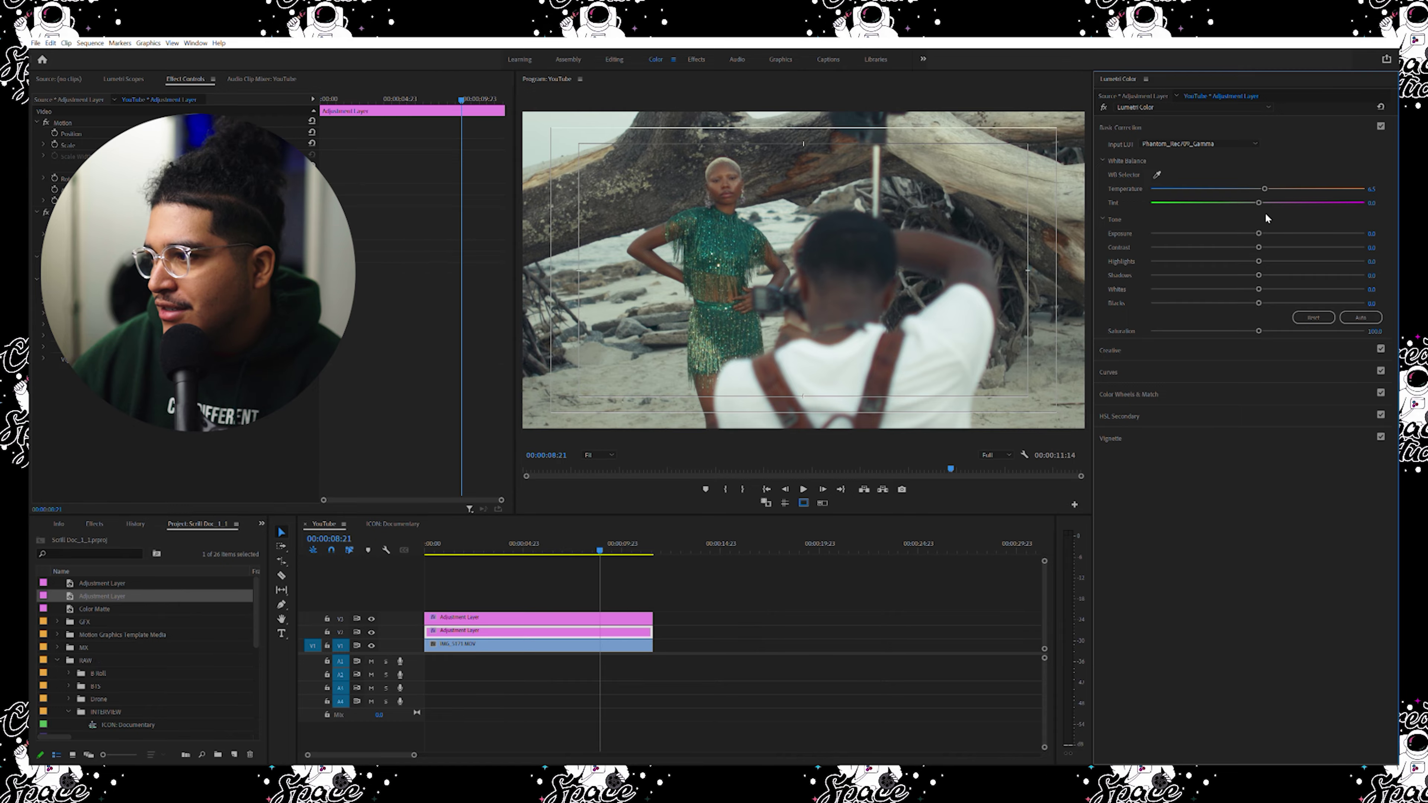
Step: Set the lower adjustment layer's Exposure to 0.4, Contrast to about 9, Highlights to about -4 and Shadows to about 20
{"action": "left_click_drag", "start_coordinate": [1258, 224], "coordinate": [1265, 224]}
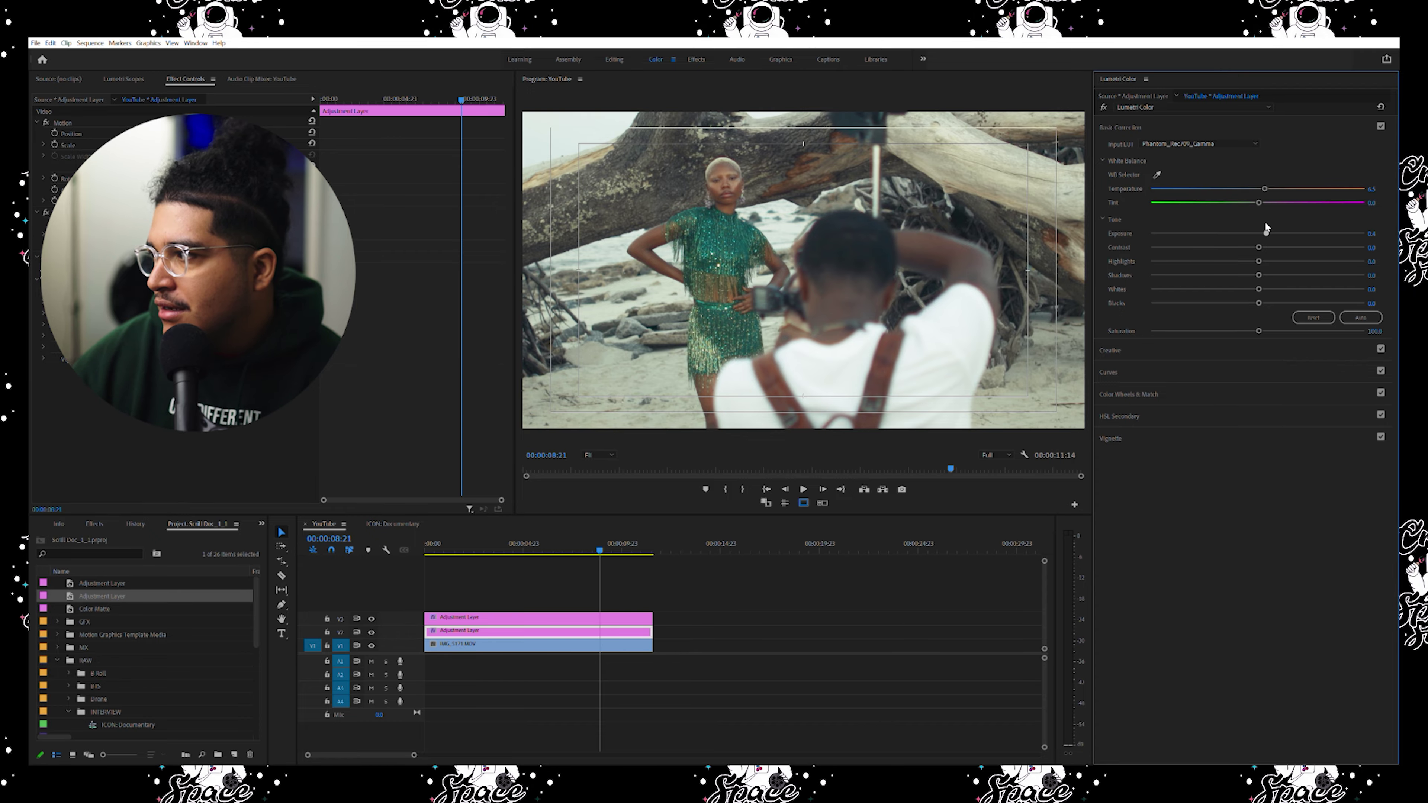
{"action": "left_click", "coordinate": [1259, 247]}
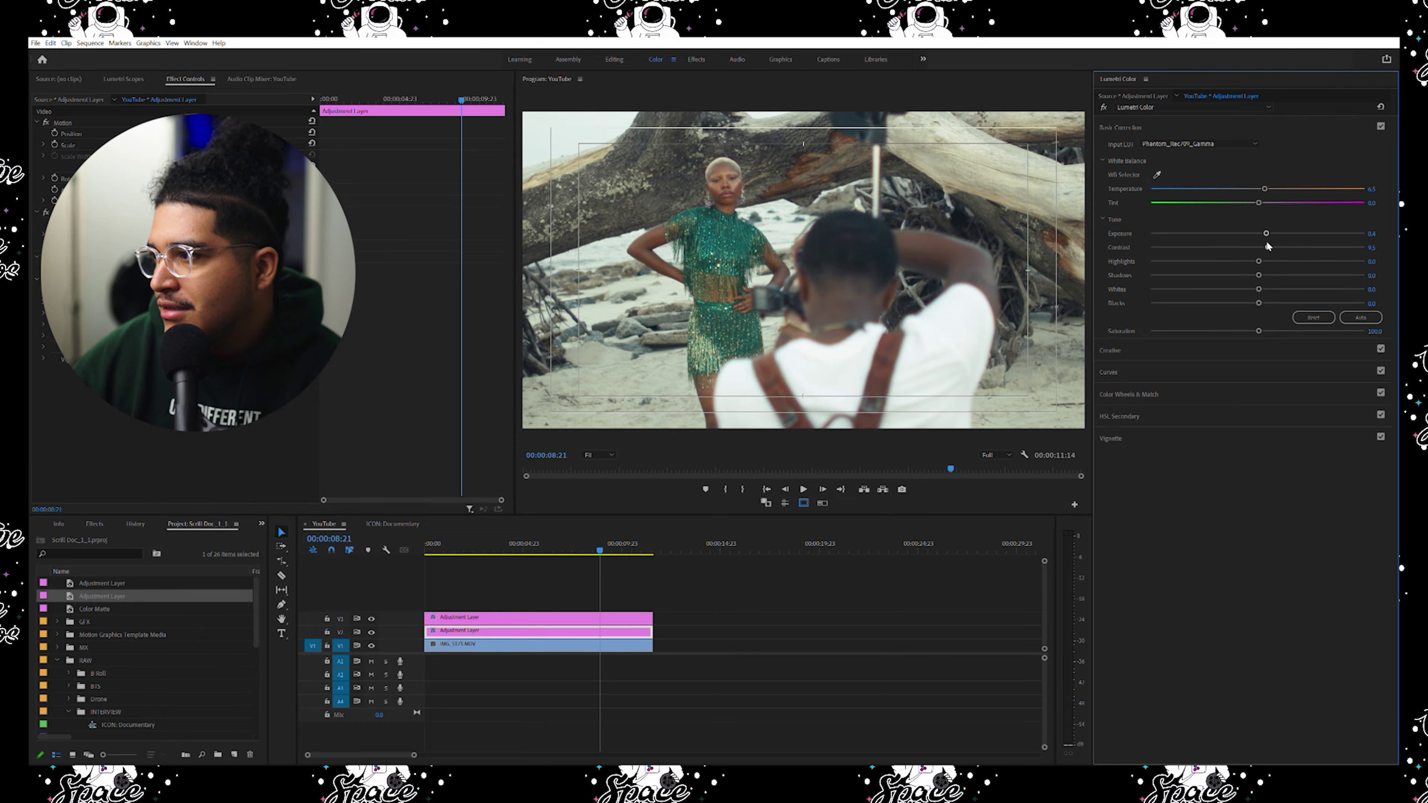
{"action": "left_click_drag", "start_coordinate": [1249, 253], "coordinate": [1242, 254]}
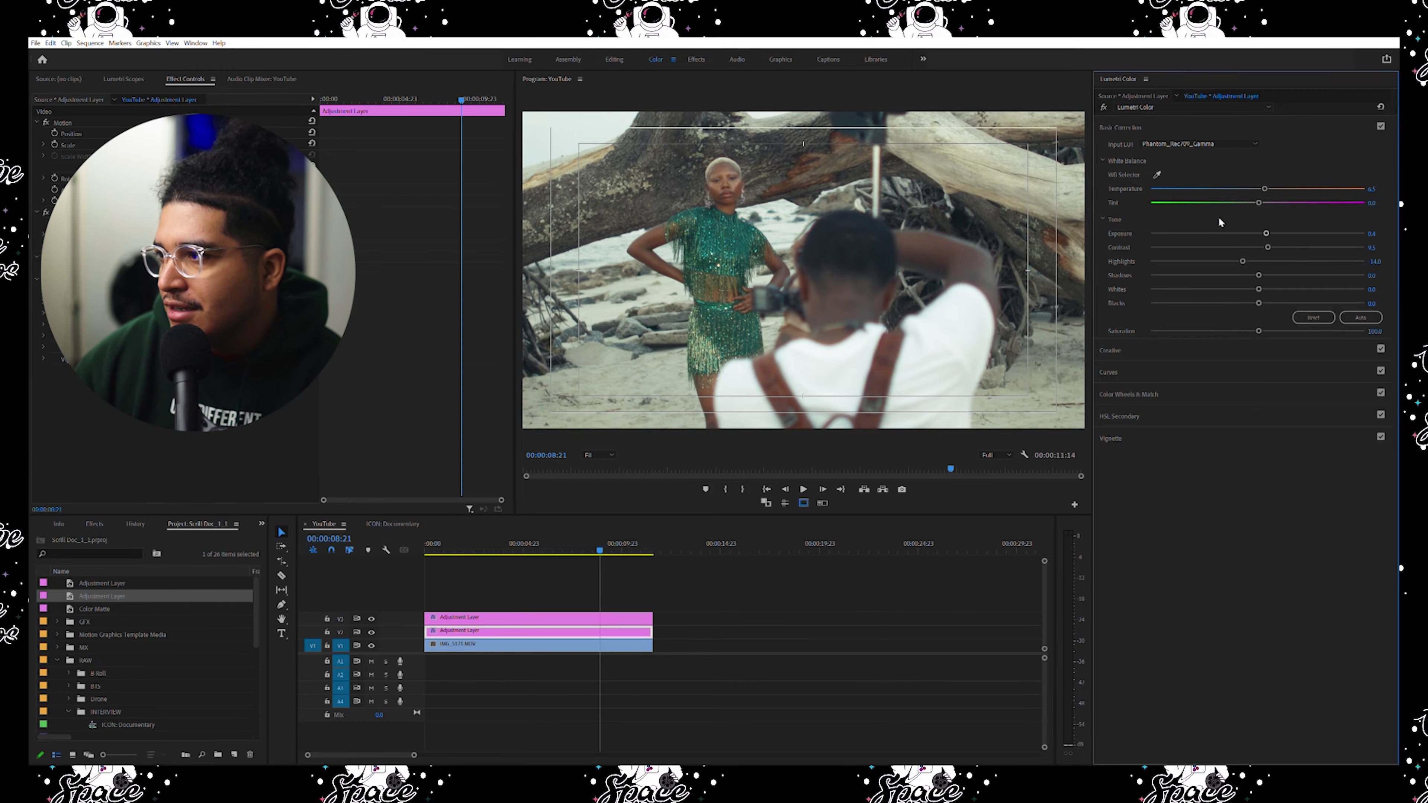
{"action": "left_click_drag", "start_coordinate": [1242, 260], "coordinate": [1278, 269]}
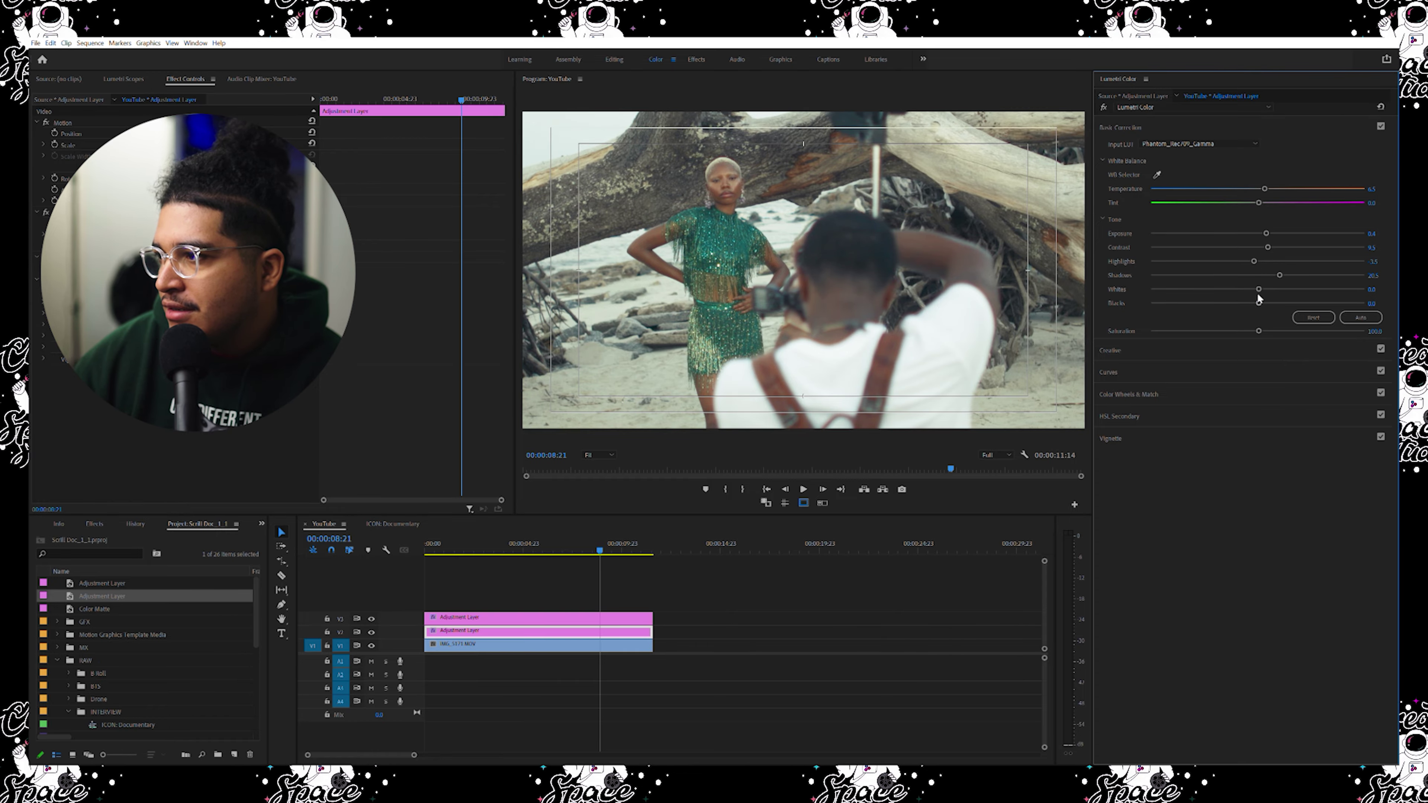
Step: Lower the same layer's Whites to about -4 and Blacks to about -11
{"action": "left_click_drag", "start_coordinate": [1258, 290], "coordinate": [1240, 289]}
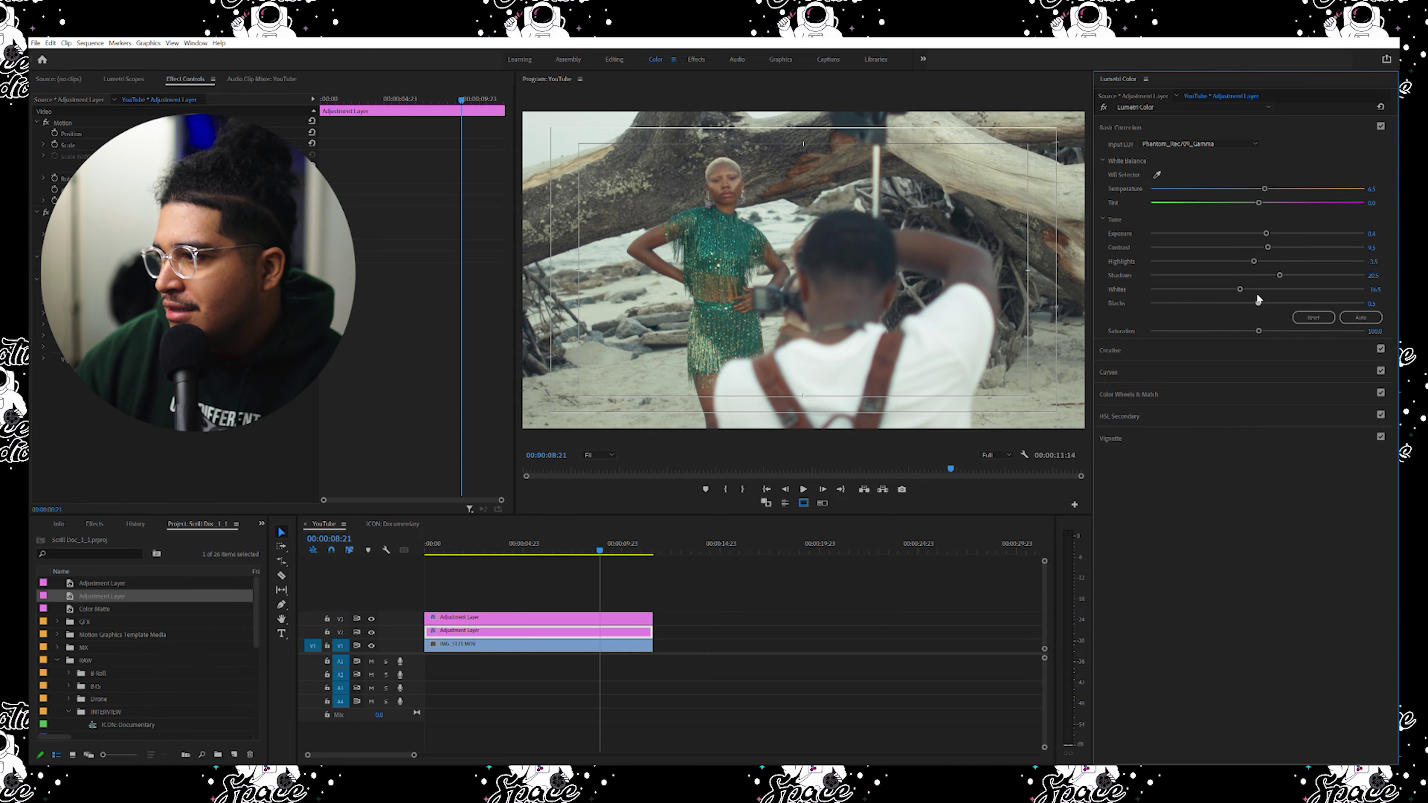
{"action": "left_click_drag", "start_coordinate": [1256, 295], "coordinate": [1228, 293]}
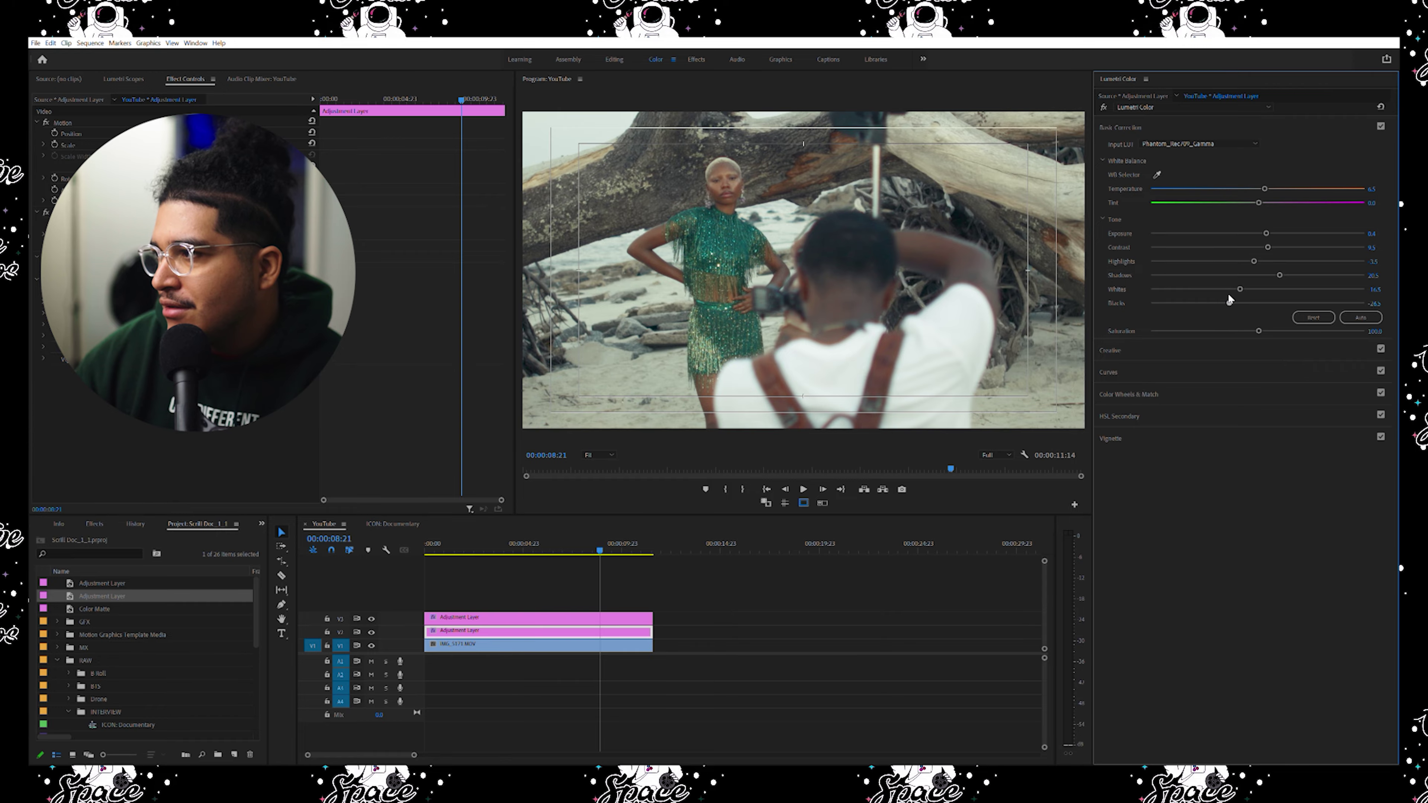
{"action": "left_click_drag", "start_coordinate": [1227, 302], "coordinate": [1251, 275]}
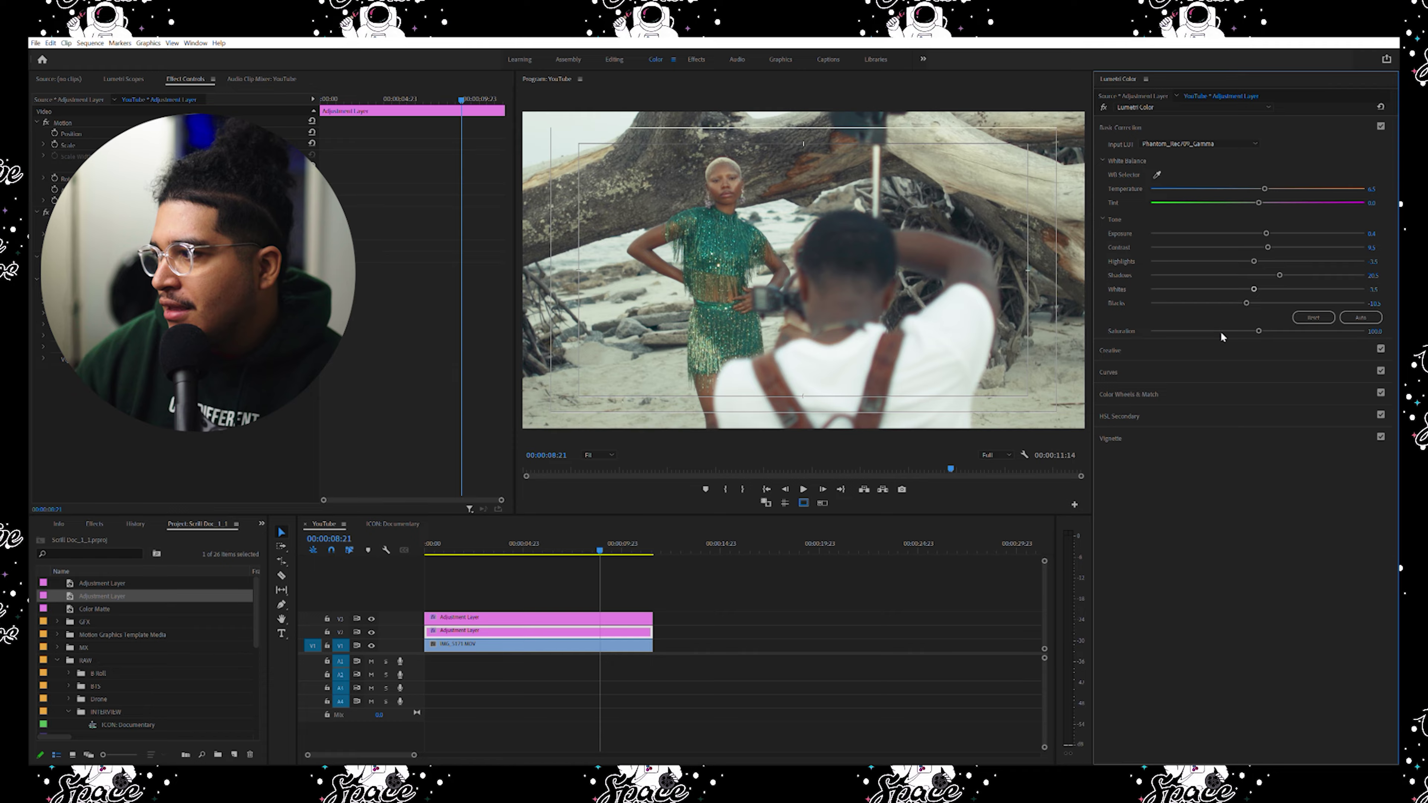
Step: Compare the Creative look settings of the upper and lower adjustment layers, ending with the lower one selected
{"action": "left_click", "coordinate": [1219, 345]}
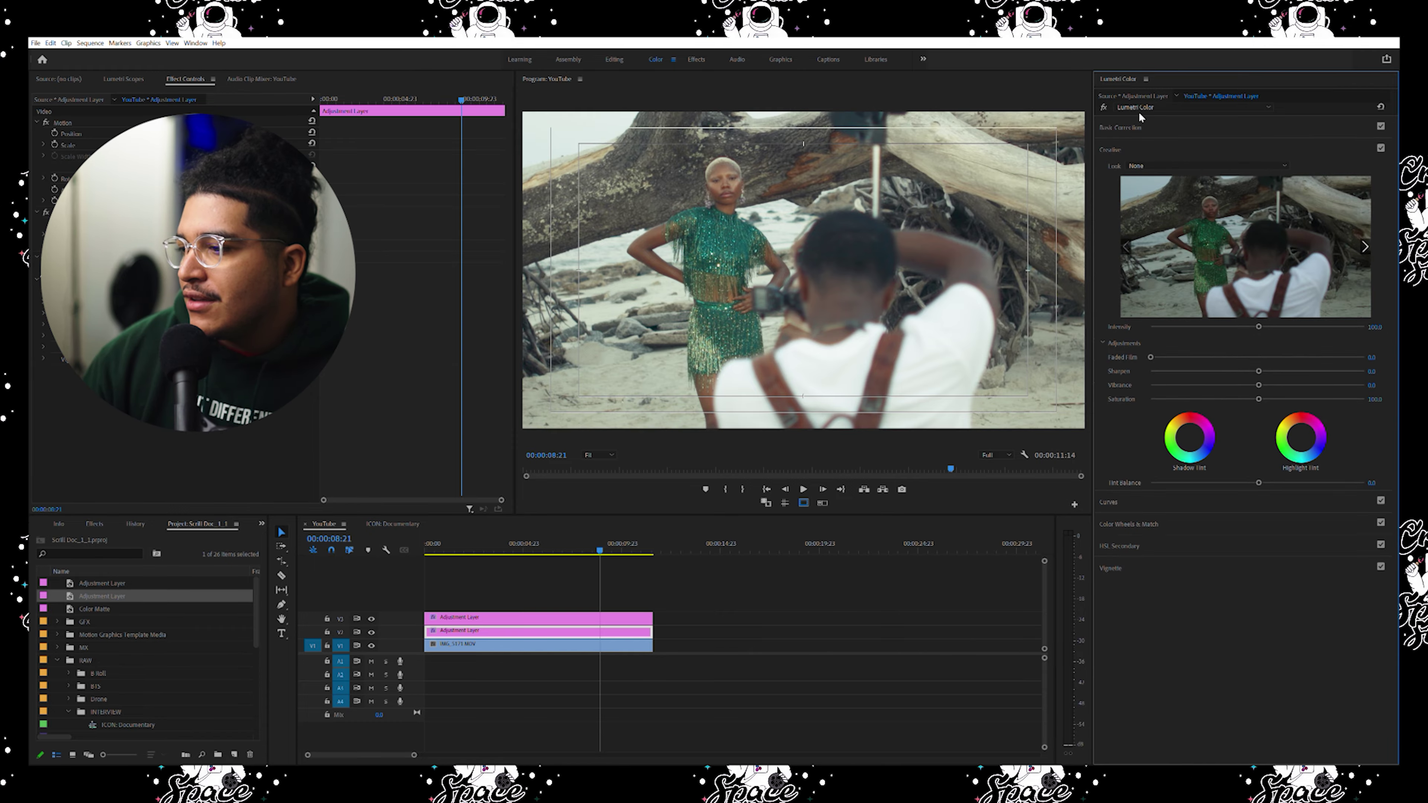
{"action": "left_click", "coordinate": [586, 617]}
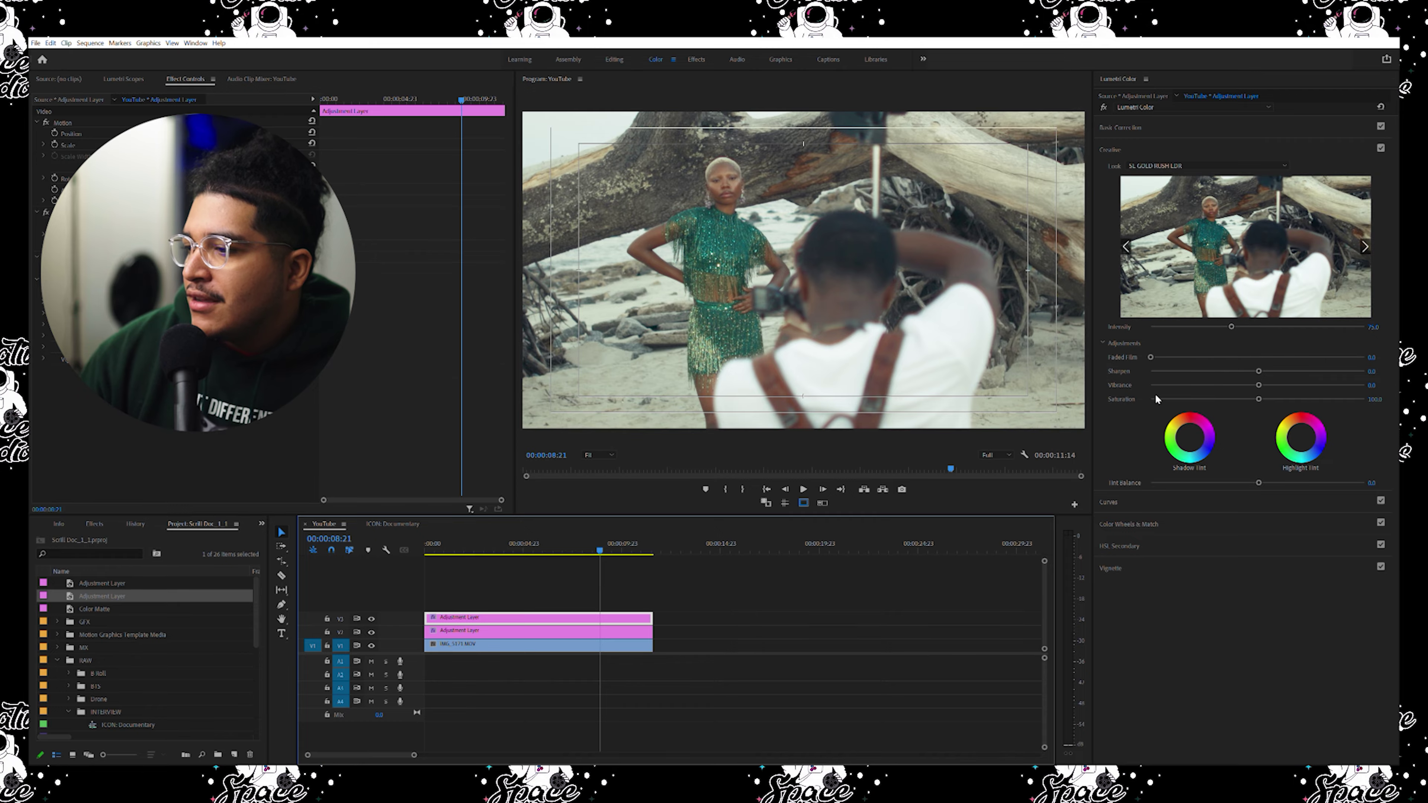
{"action": "left_click", "coordinate": [571, 631]}
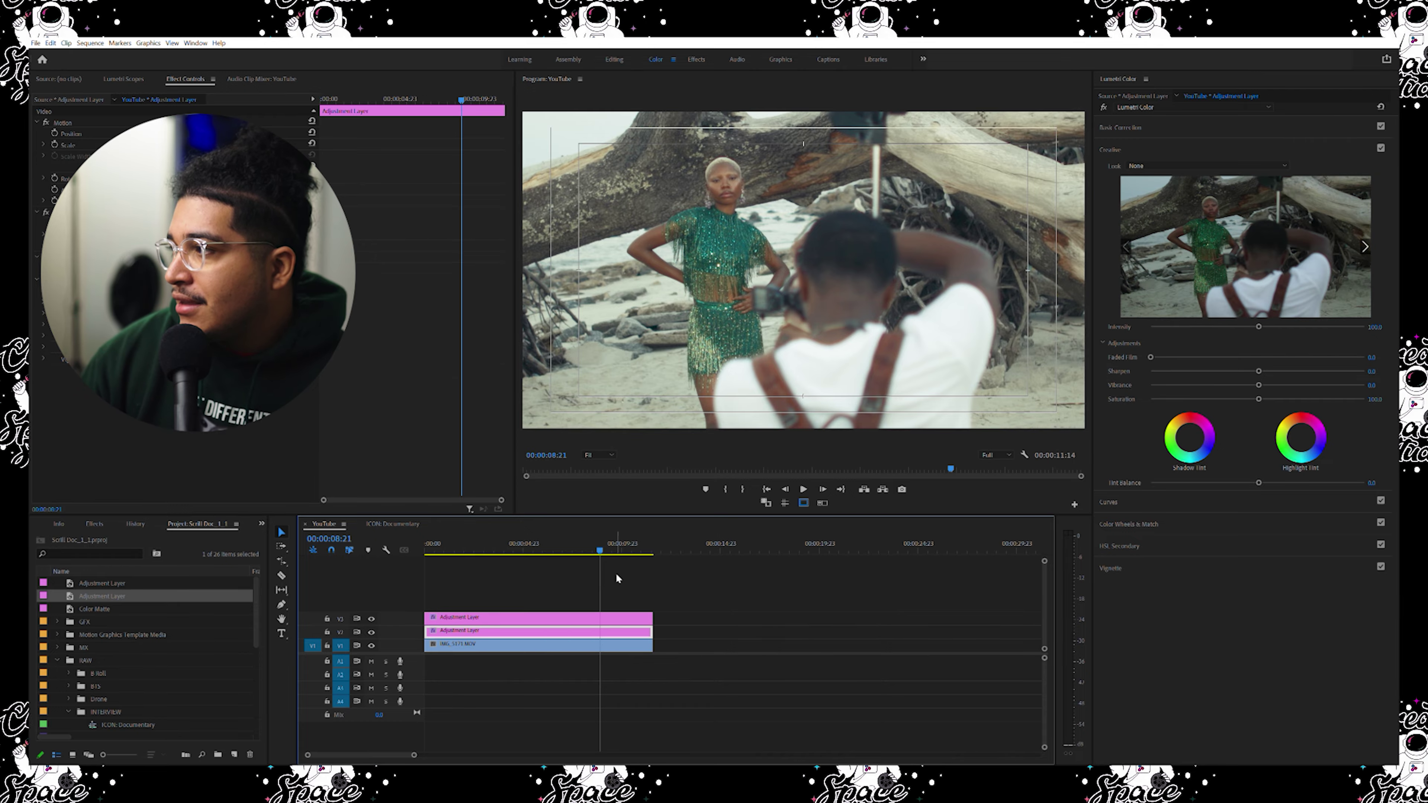
Step: Shape a gentle S-curve in the lower adjustment layer's RGB curve with lowered shadows, a midtone point and slightly raised highlights
{"action": "left_click", "coordinate": [1173, 496]}
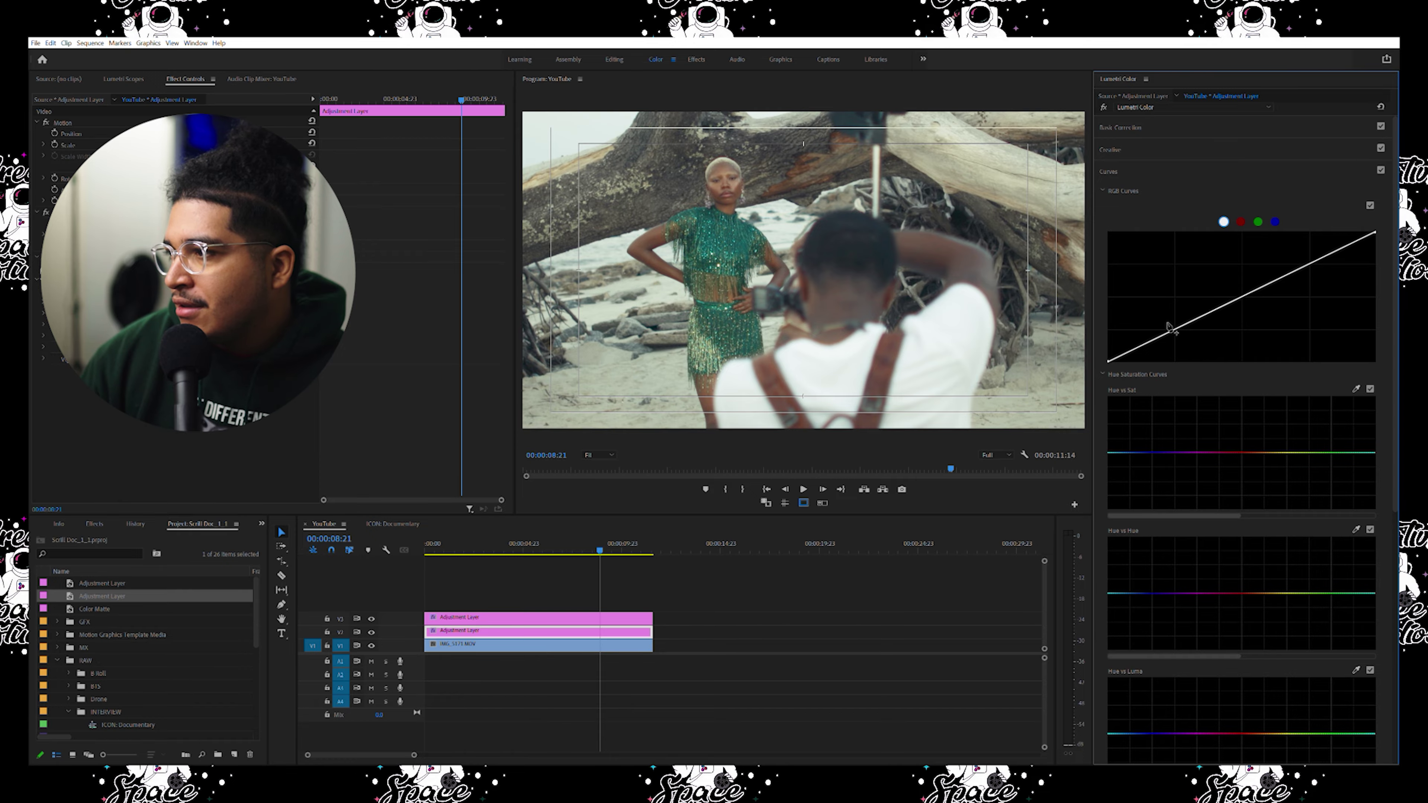
{"action": "left_click_drag", "start_coordinate": [1169, 328], "coordinate": [1169, 332]}
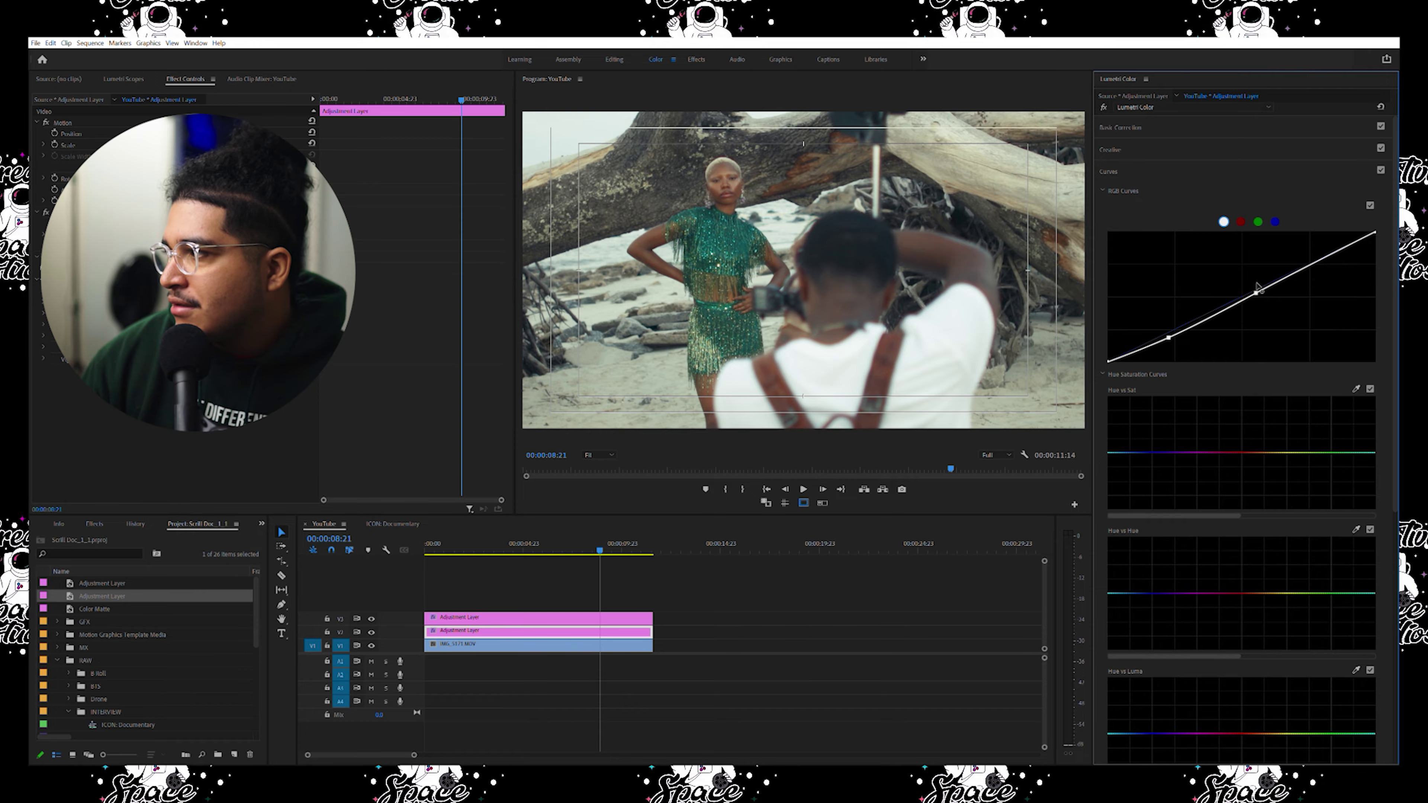
{"action": "left_click", "coordinate": [1332, 249]}
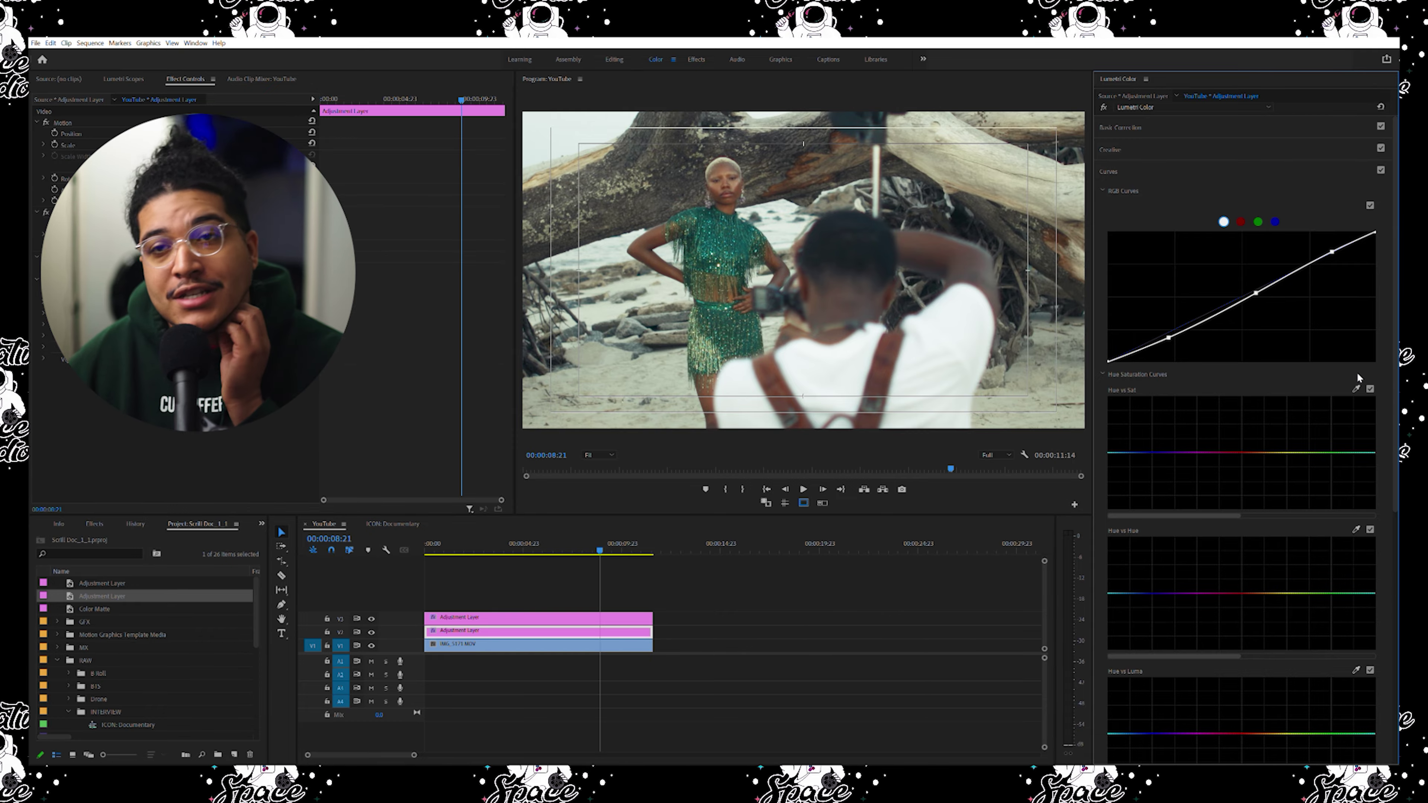
Step: Sample an orange tone for the Hue vs Sat curve, slightly lower its saturation, and compare the picture with that curve off and on
{"action": "left_click", "coordinate": [1355, 388]}
{"action": "left_click", "coordinate": [1030, 212]}
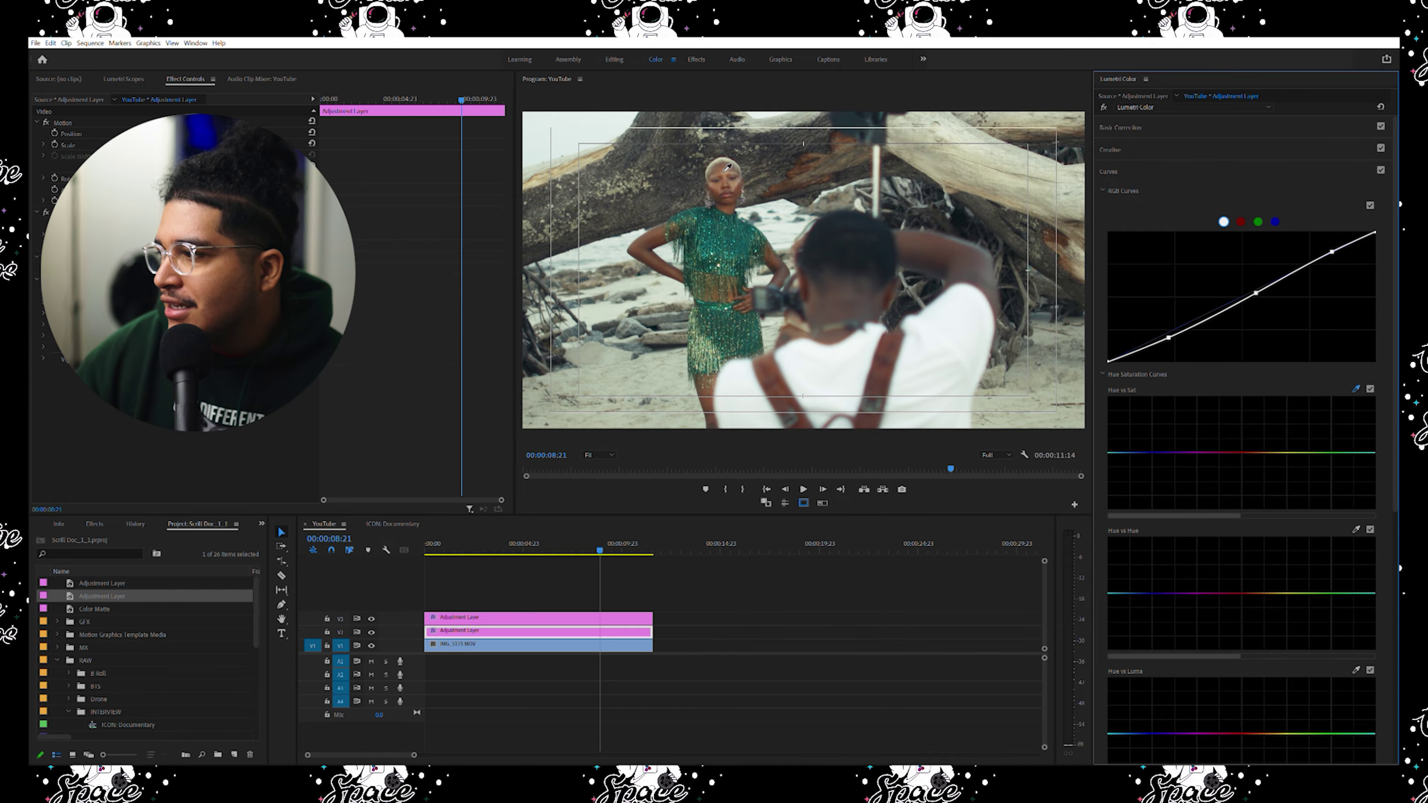
{"action": "left_click", "coordinate": [1260, 449]}
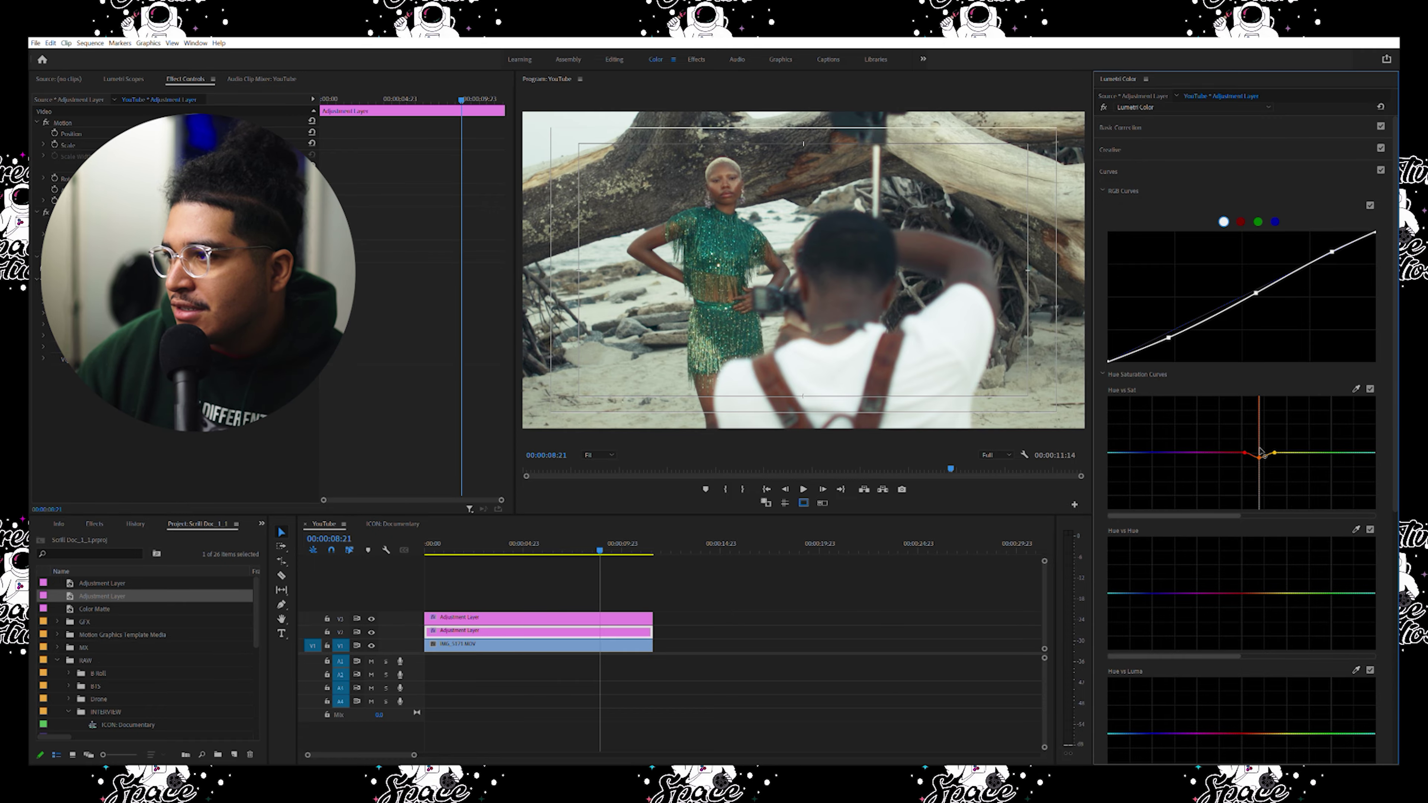
{"action": "left_click", "coordinate": [1371, 388]}
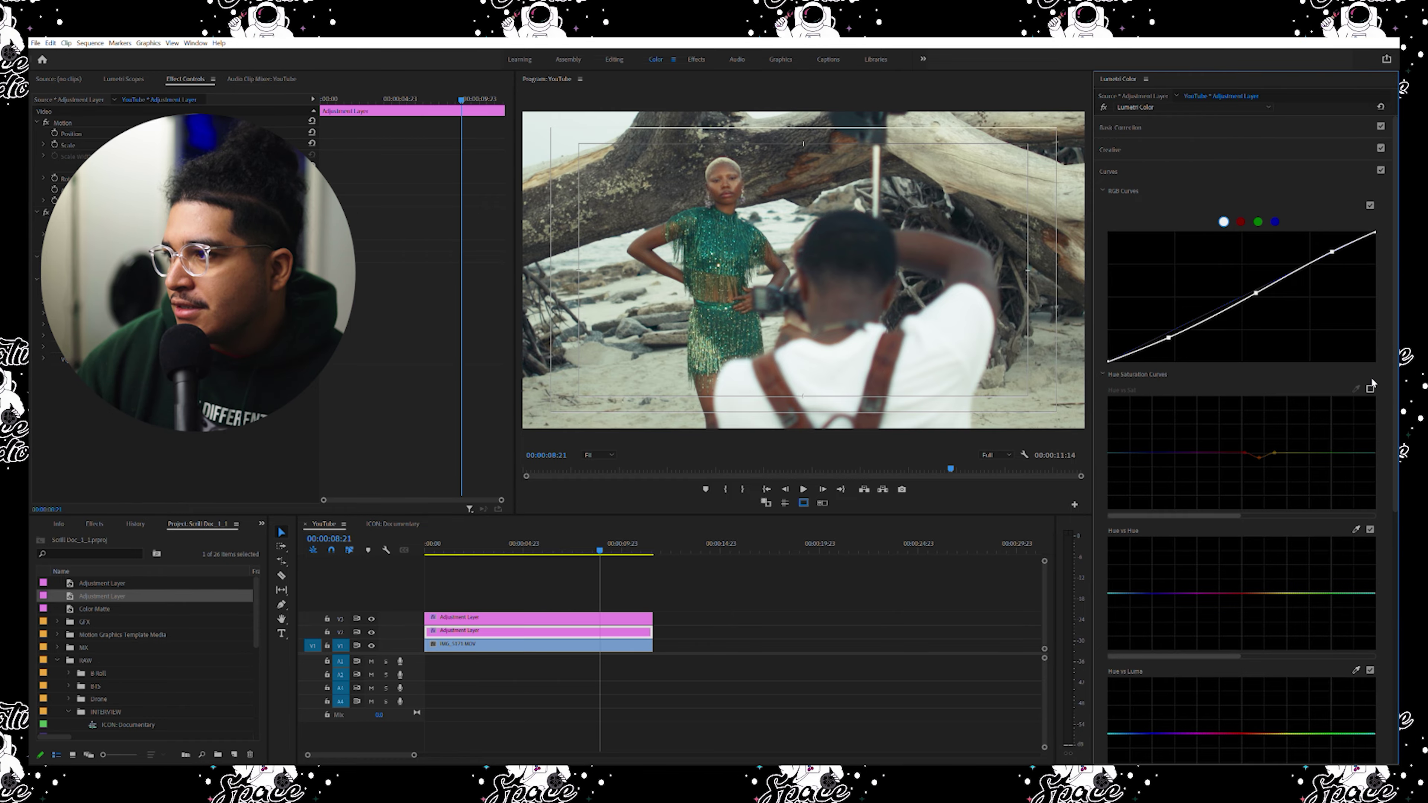
{"action": "left_click", "coordinate": [1371, 377]}
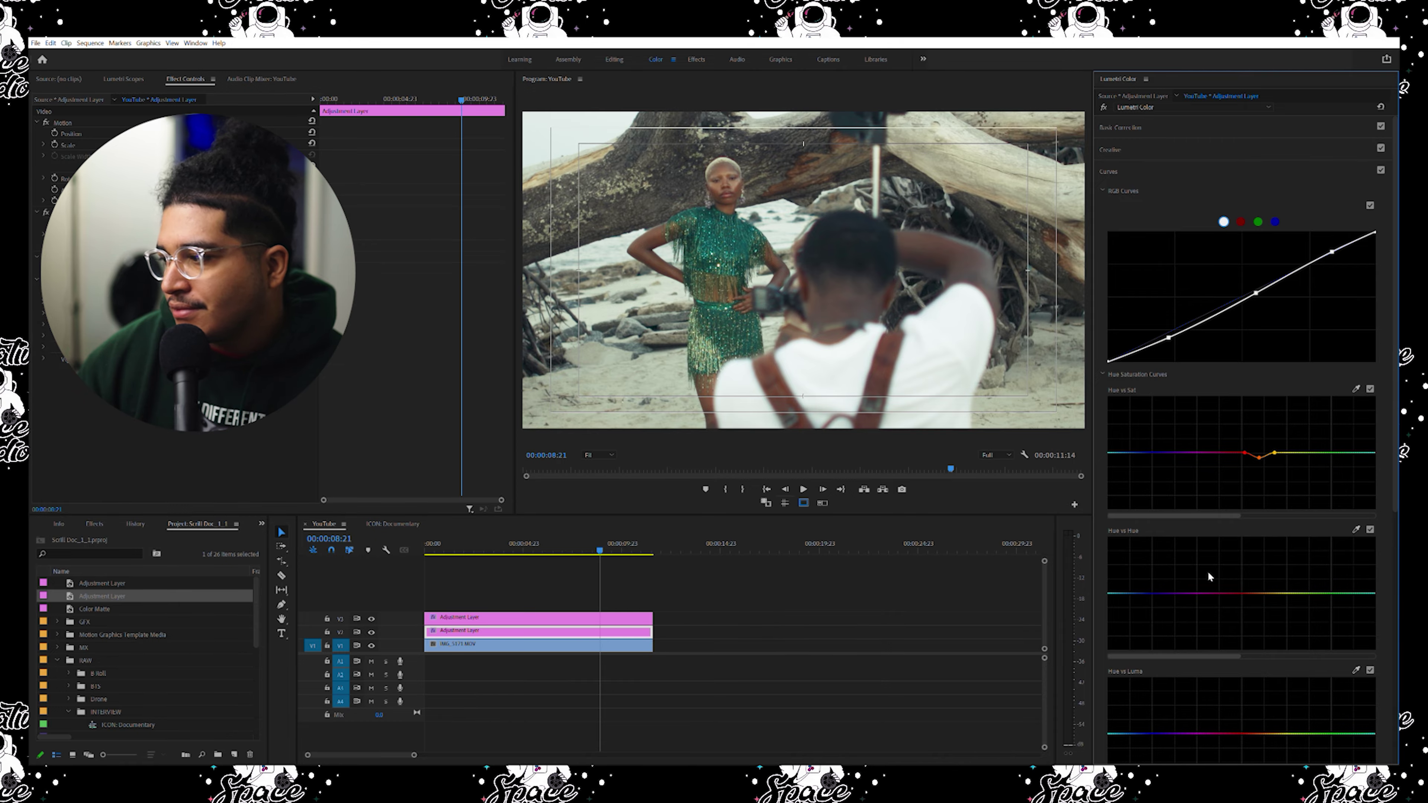
Step: Look through the remaining Hue Saturation Curves, the Color Wheels & Match controls and the HSL Secondary controls
{"action": "scroll", "coordinate": [1208, 575], "scroll_direction": "down", "scroll_amount": 6}
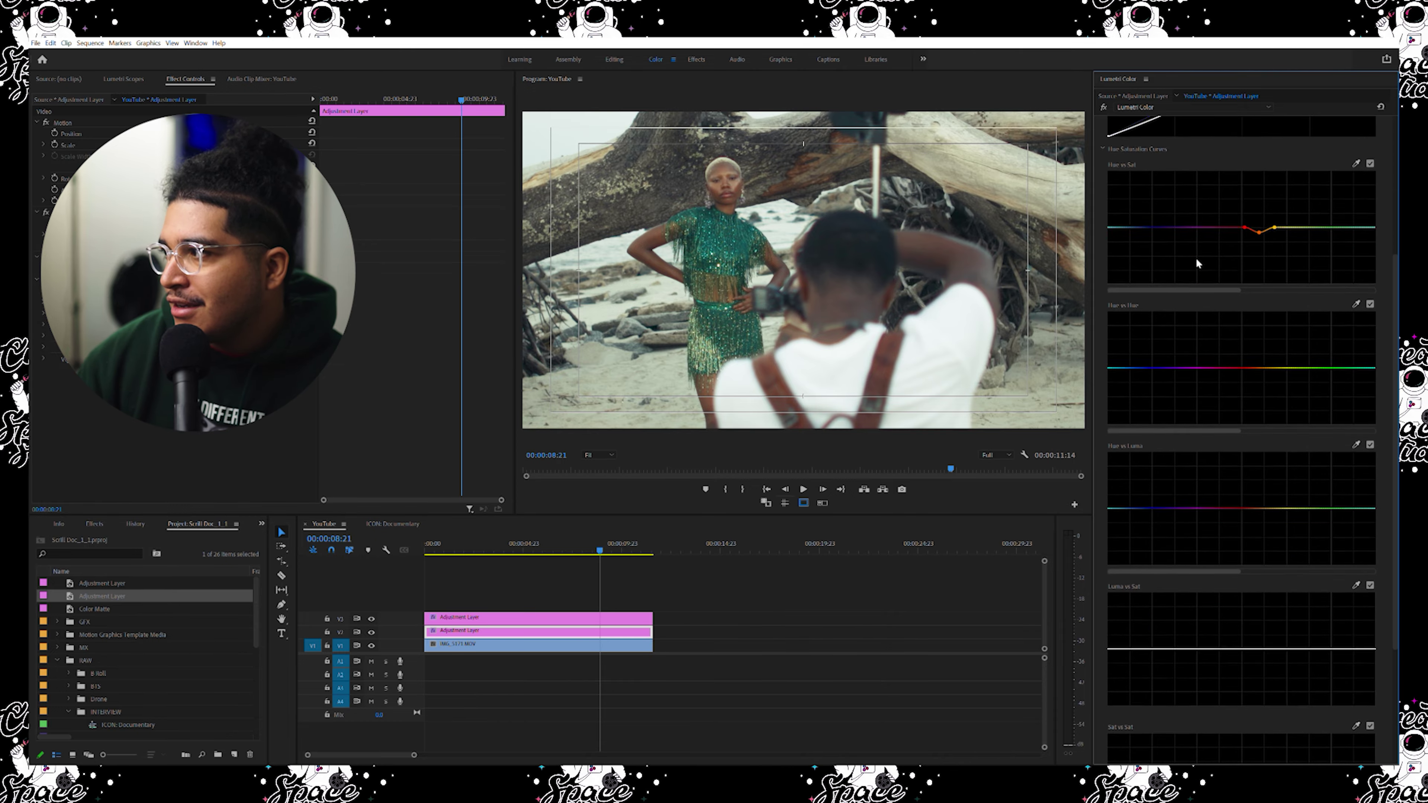
{"action": "left_click", "coordinate": [1130, 149]}
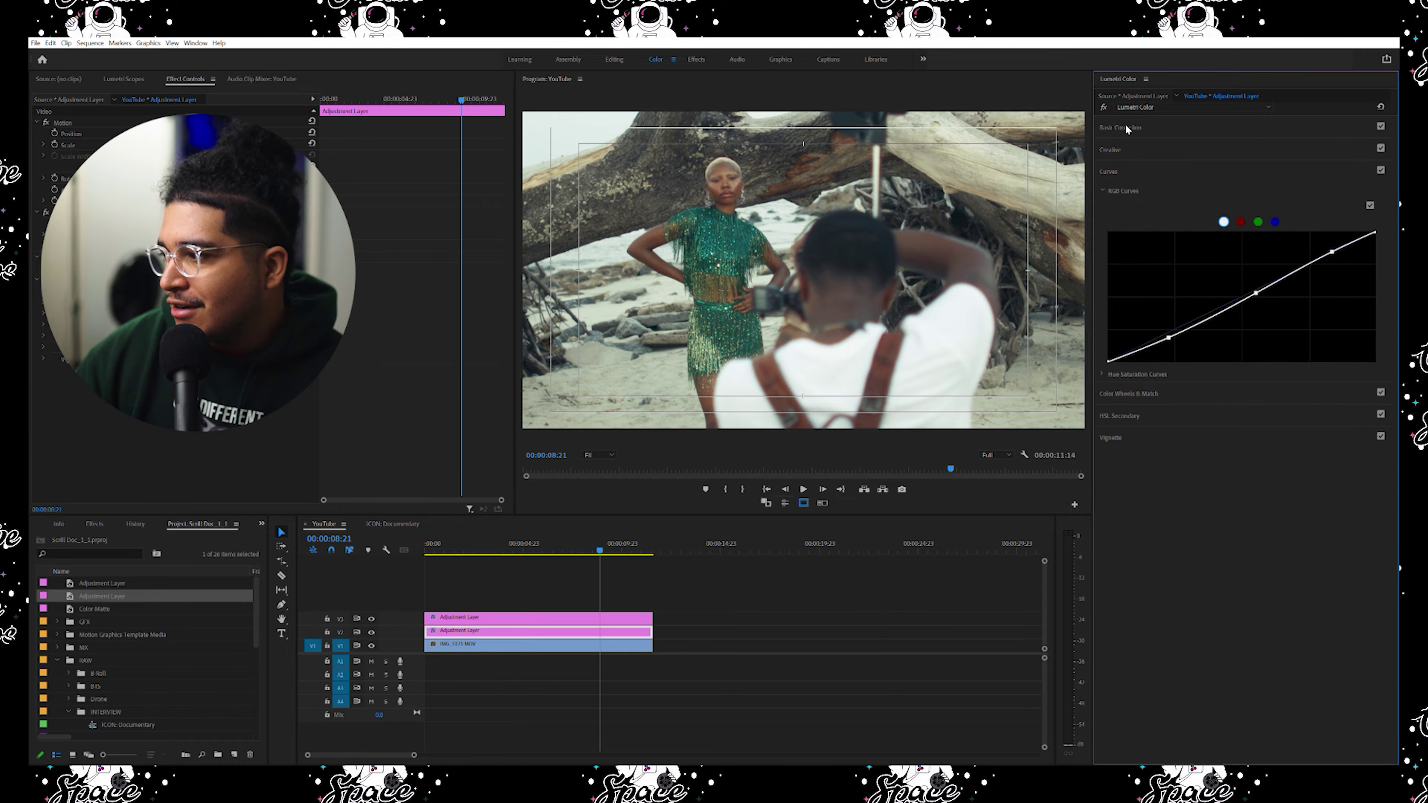
{"action": "left_click", "coordinate": [1159, 395]}
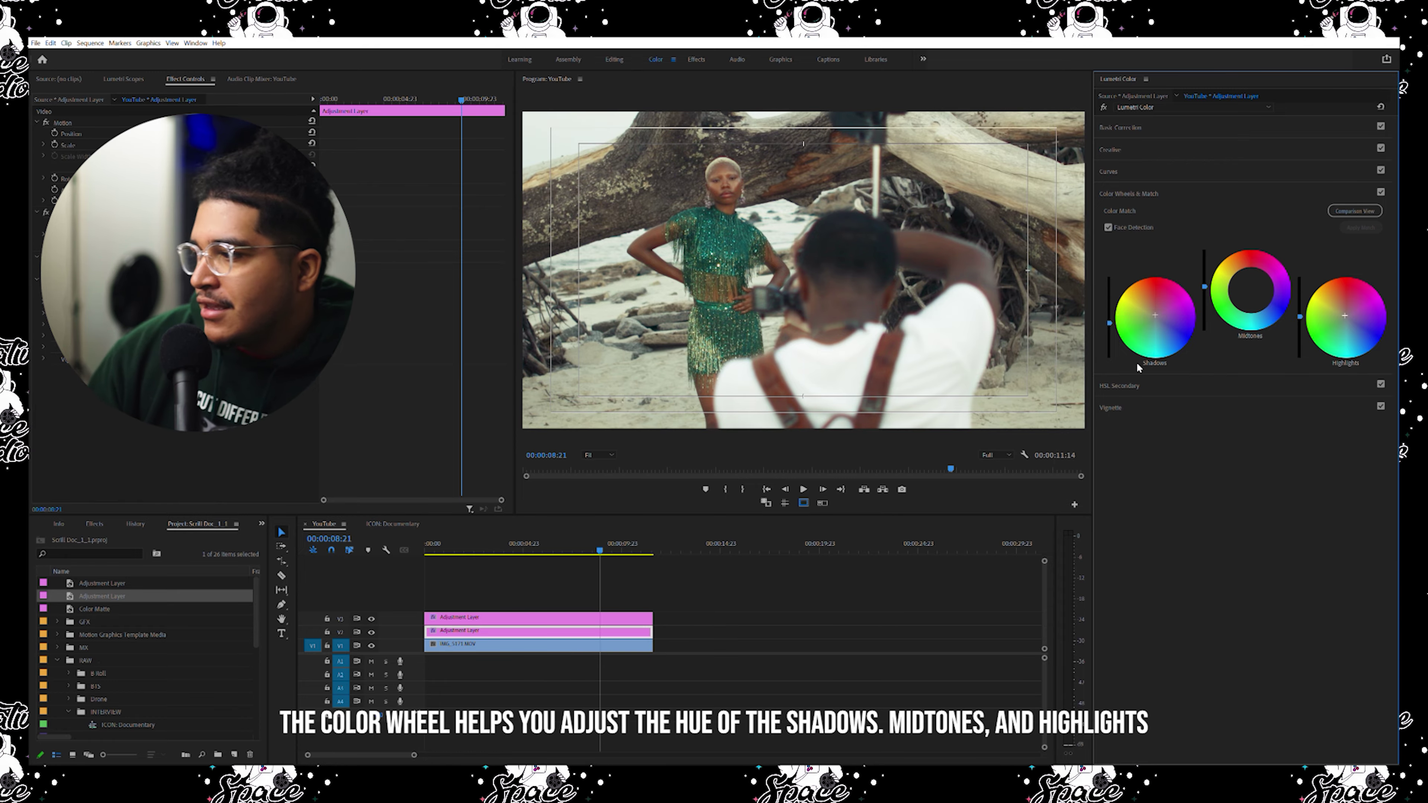
{"action": "left_click", "coordinate": [1119, 385]}
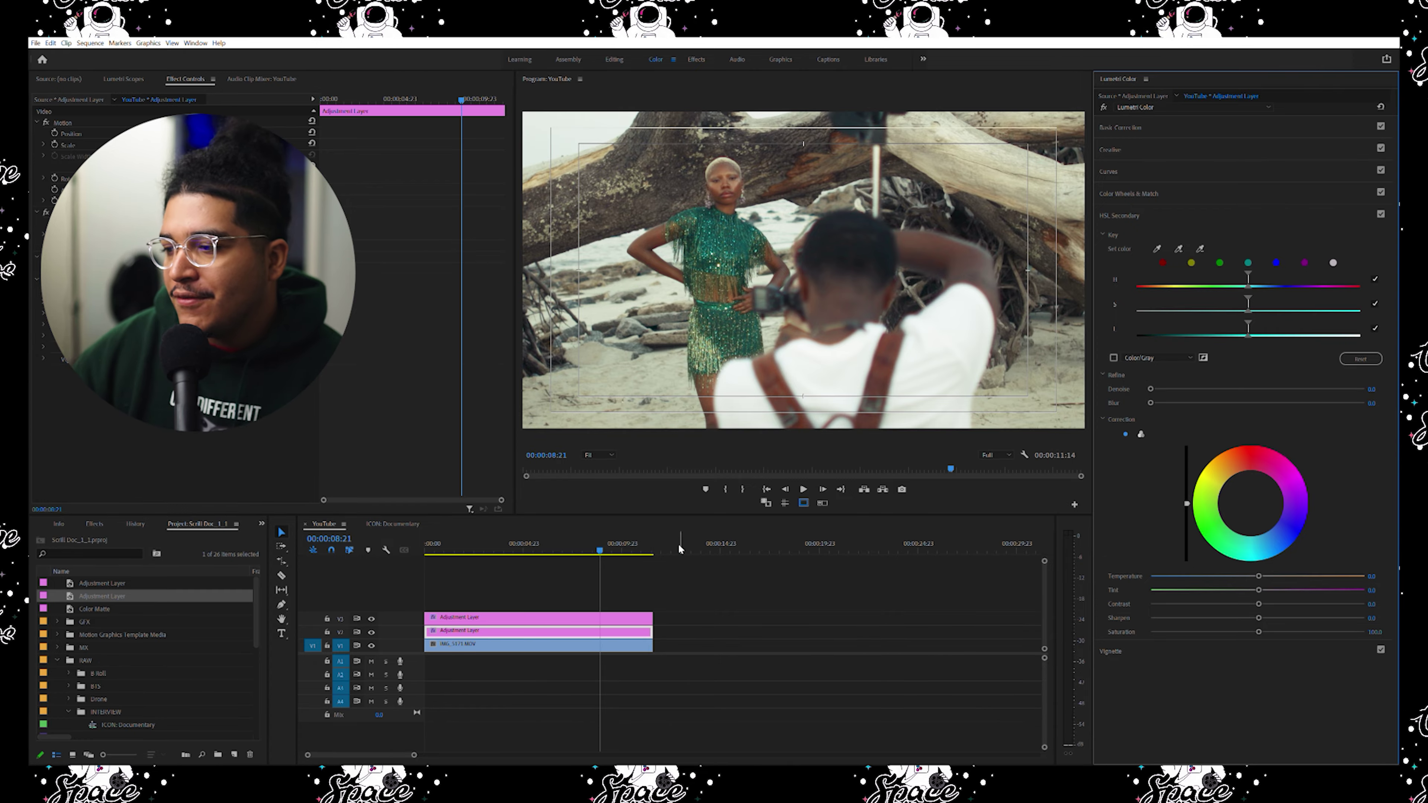
Step: Move the playhead to 00:00:05:19 and compare the picture with the lower adjustment layer's track hidden and with both layers' tracks hidden
{"action": "left_click", "coordinate": [498, 583]}
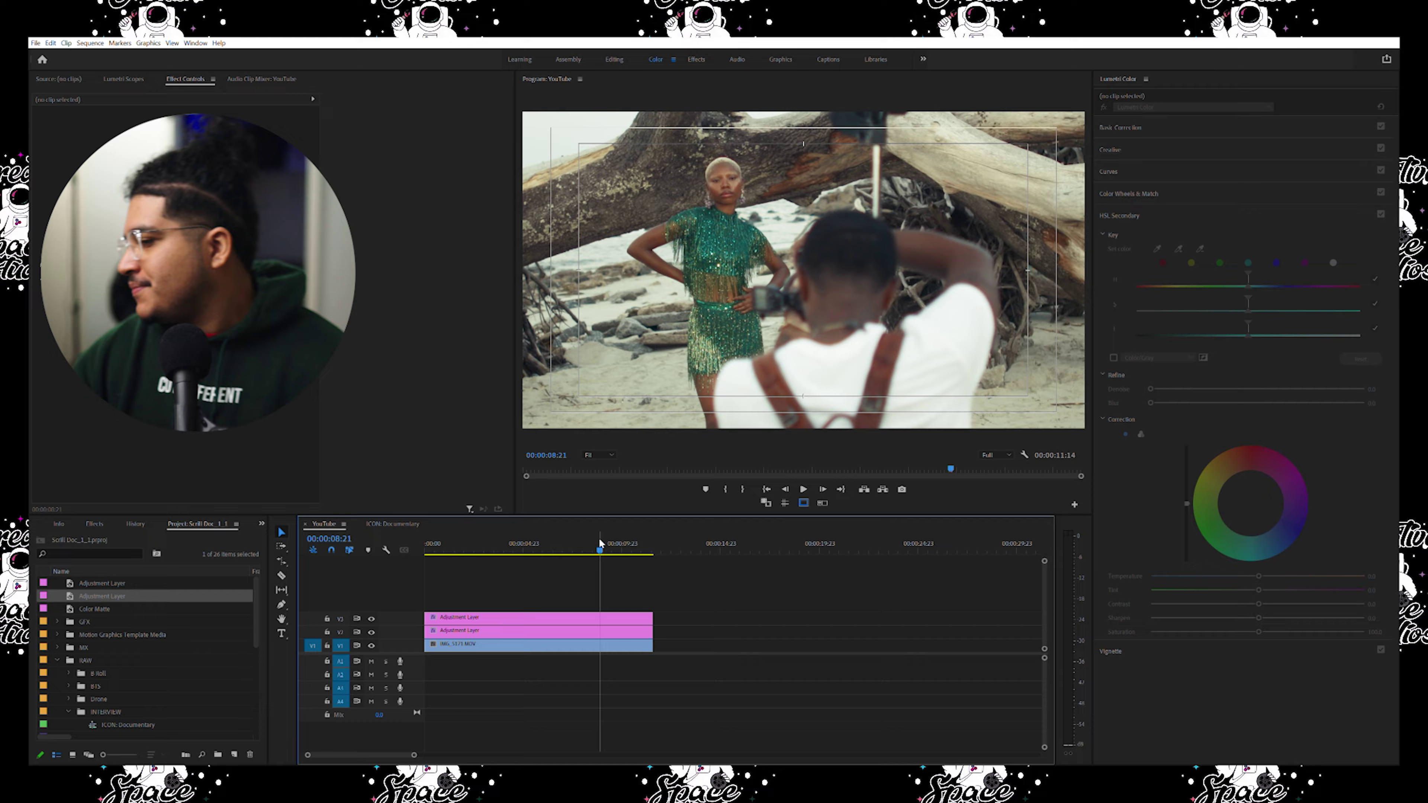
{"action": "left_click", "coordinate": [561, 548]}
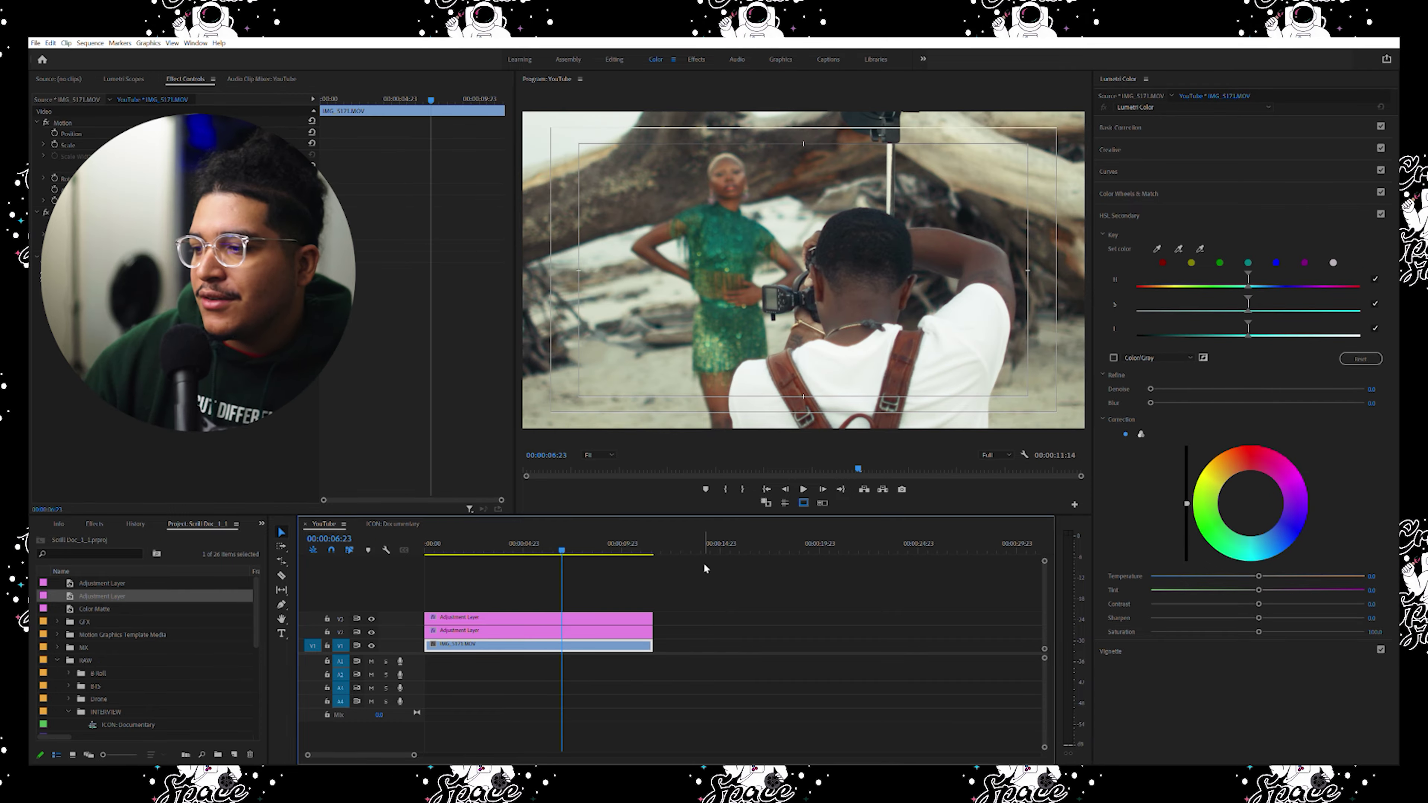
{"action": "left_click", "coordinate": [542, 619]}
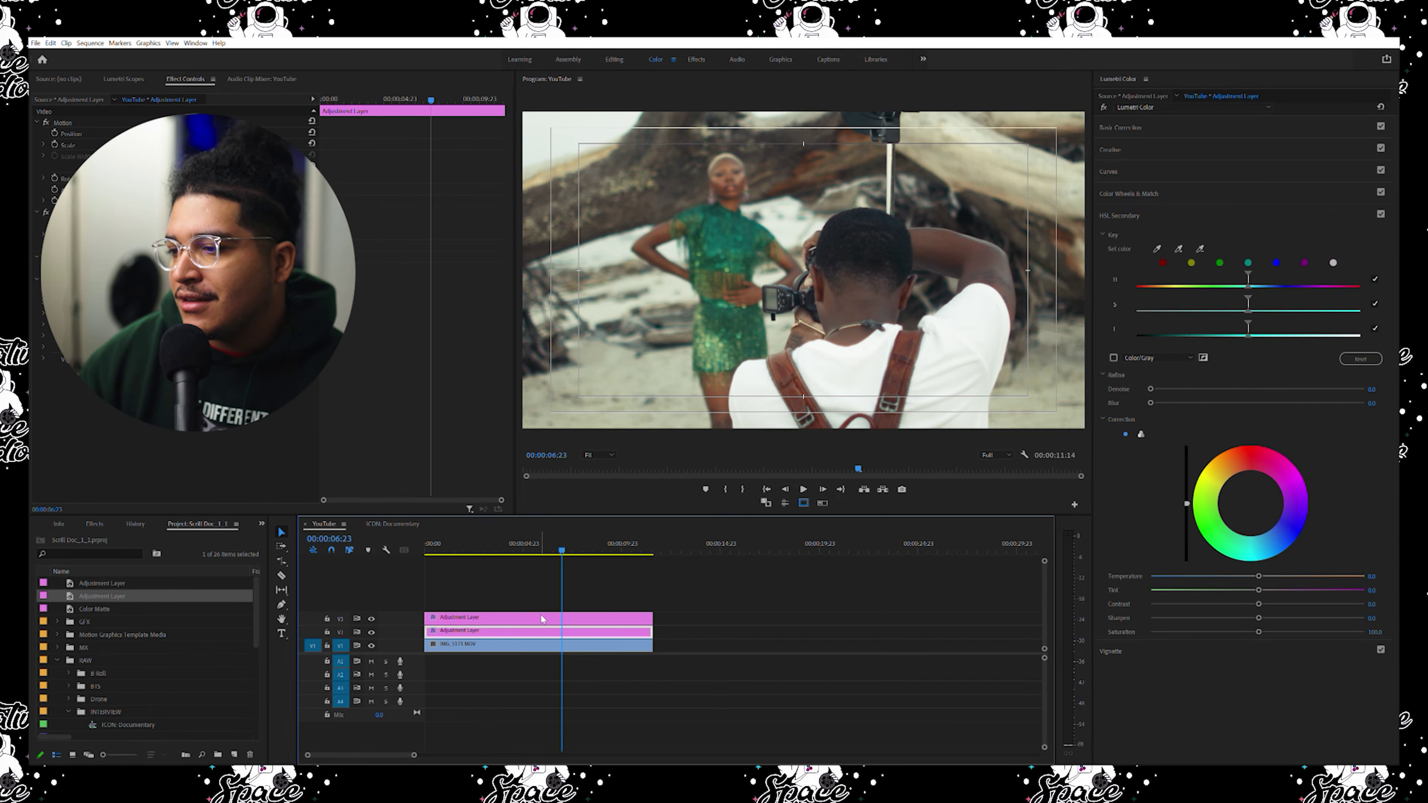
{"action": "left_click_drag", "start_coordinate": [559, 545], "coordinate": [537, 554]}
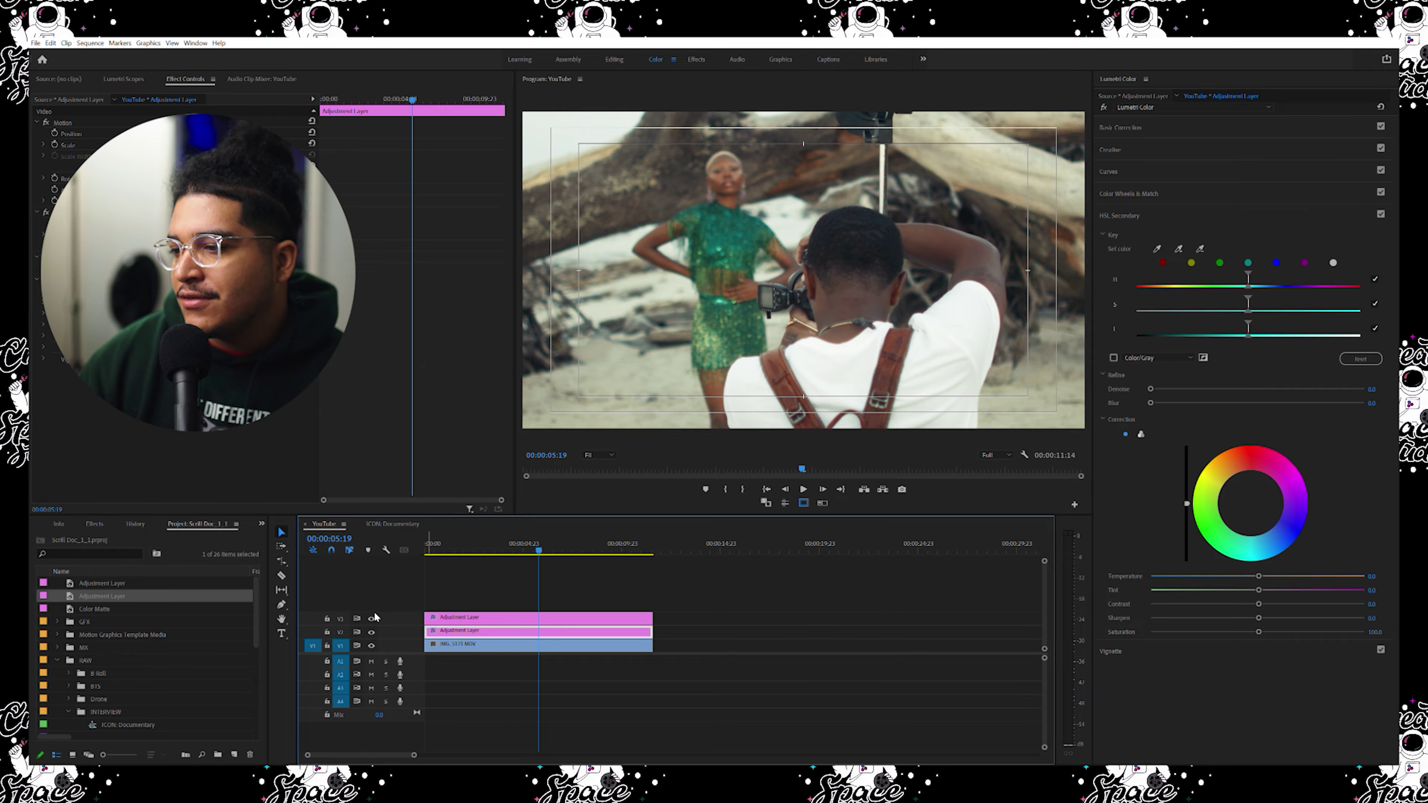
{"action": "left_click", "coordinate": [371, 631]}
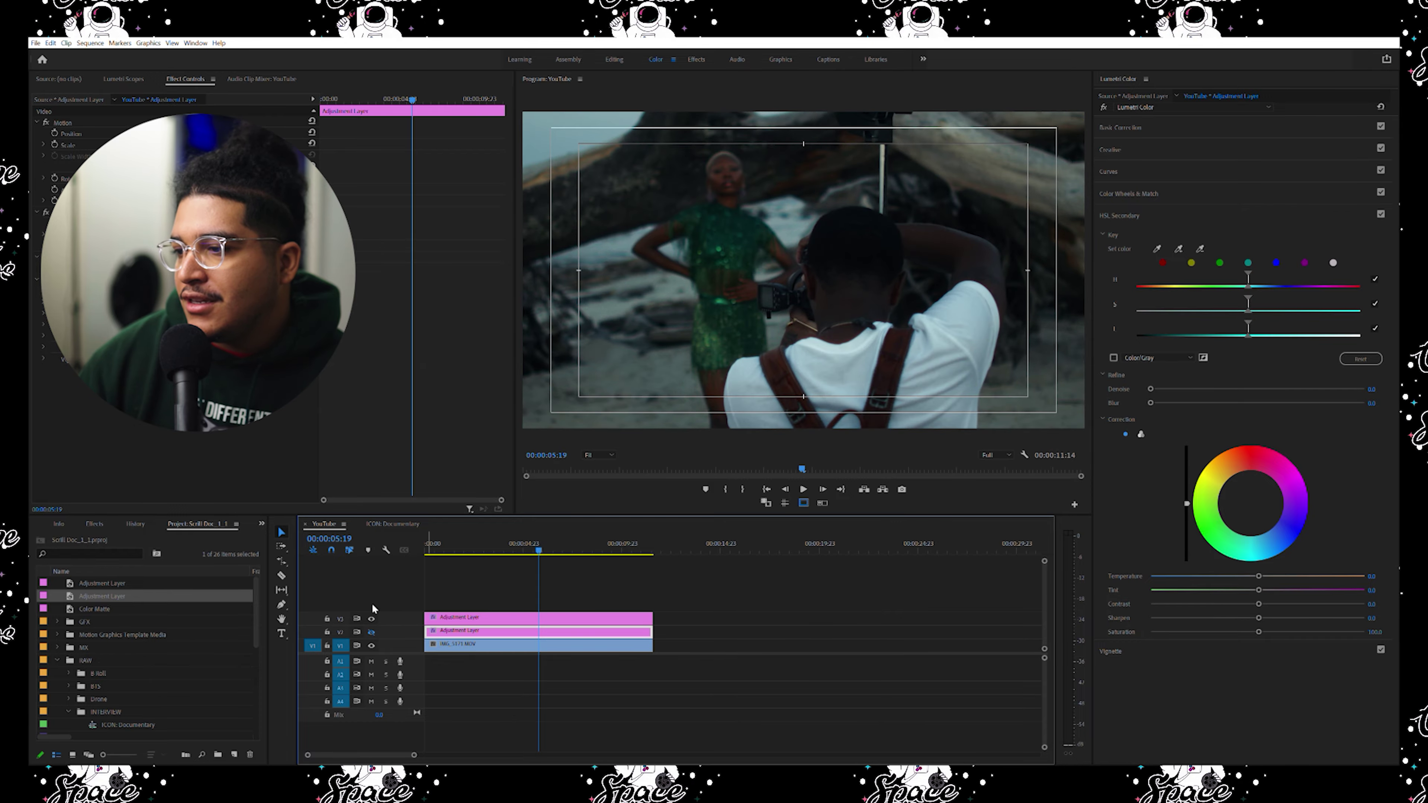
{"action": "left_click", "coordinate": [371, 618]}
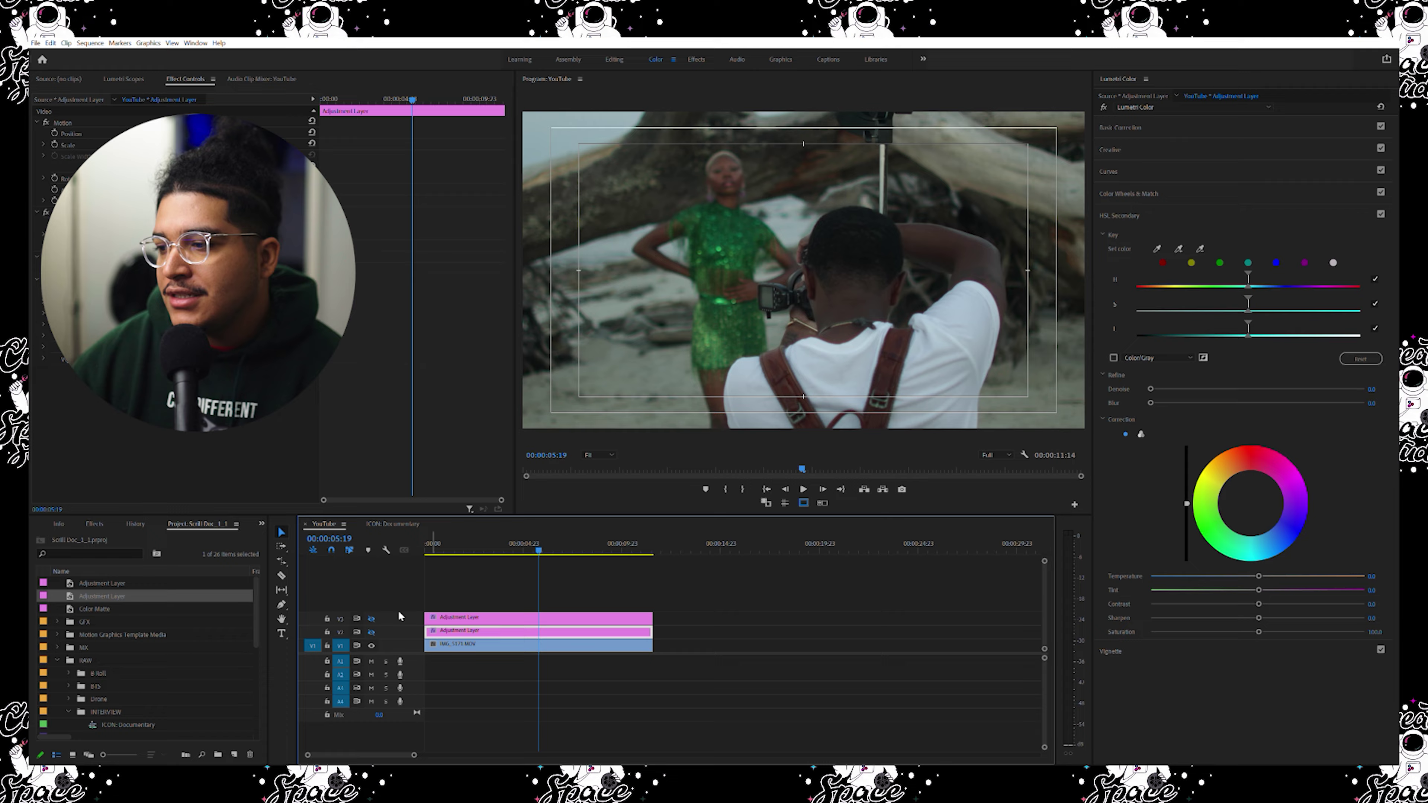
{"action": "left_click", "coordinate": [372, 617]}
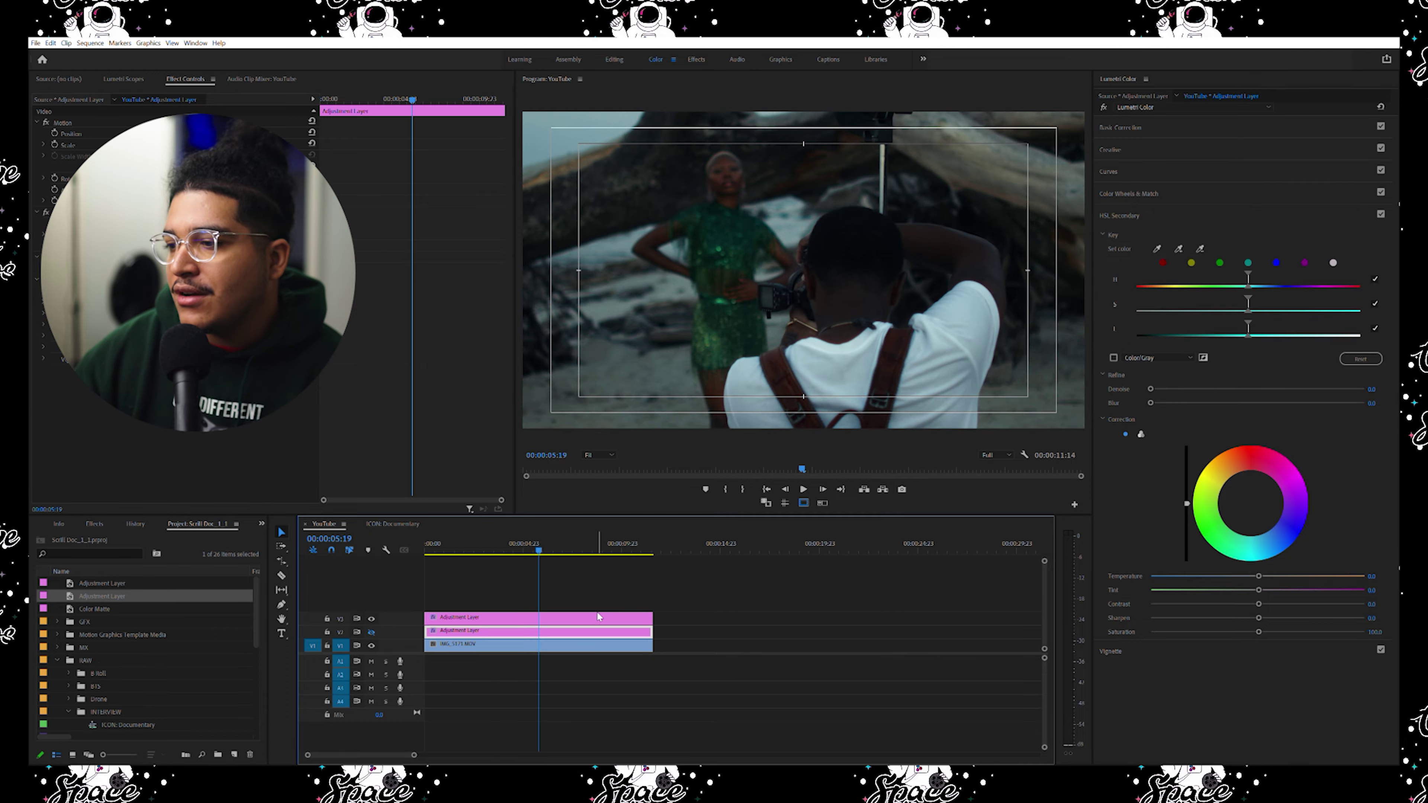
Step: Check the upper adjustment layer's Creative look, and make the lower adjustment layer's track visible again
{"action": "left_click", "coordinate": [571, 615]}
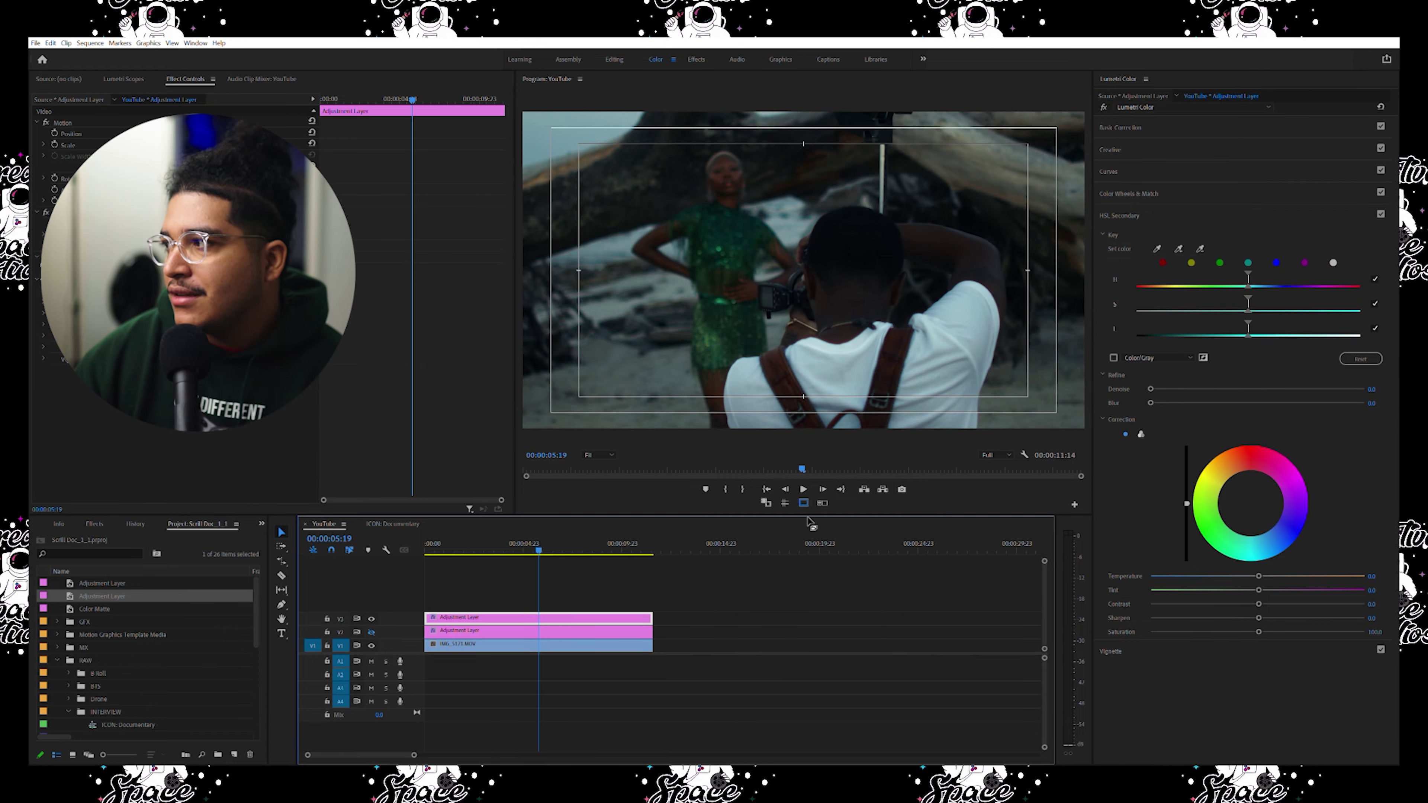
{"action": "left_click", "coordinate": [1116, 151]}
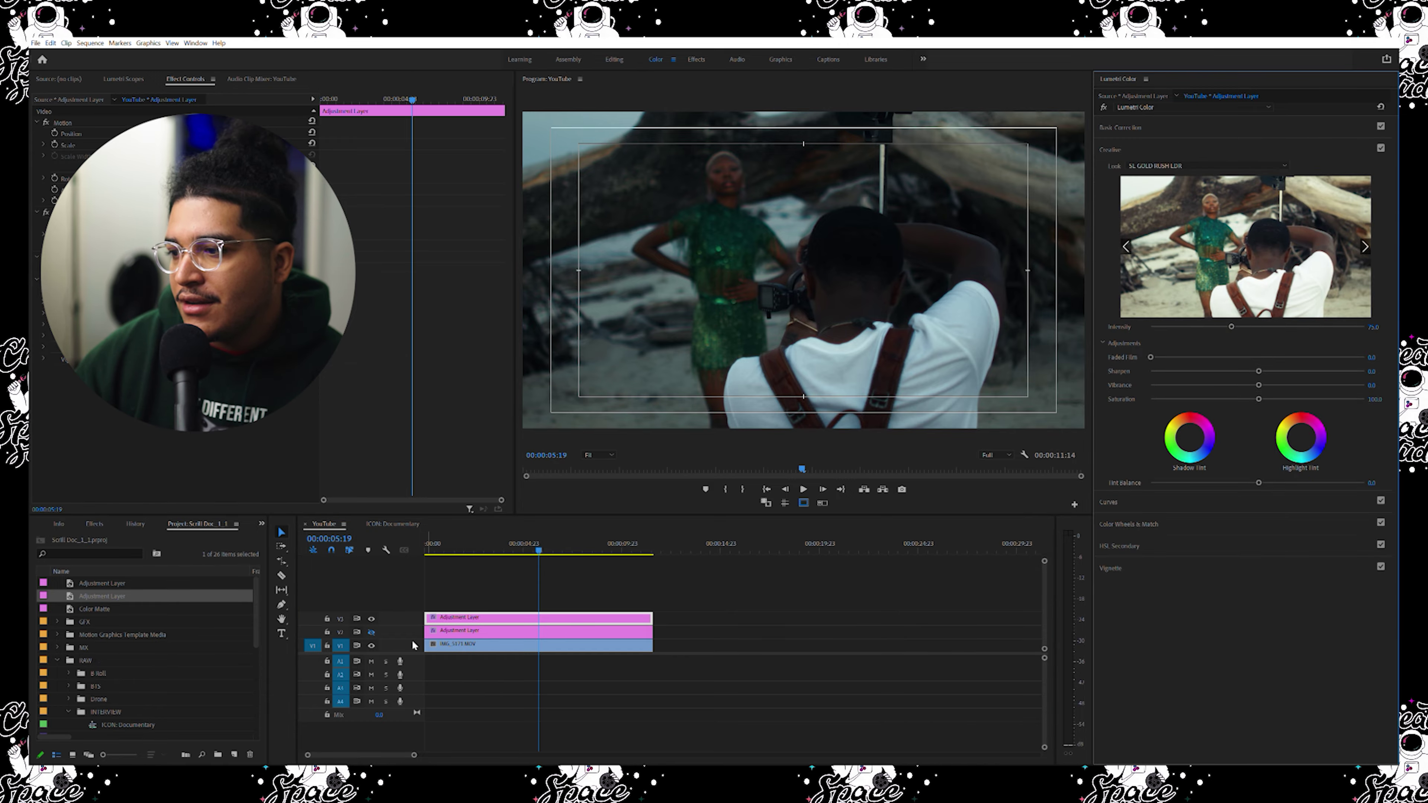
{"action": "left_click", "coordinate": [440, 635]}
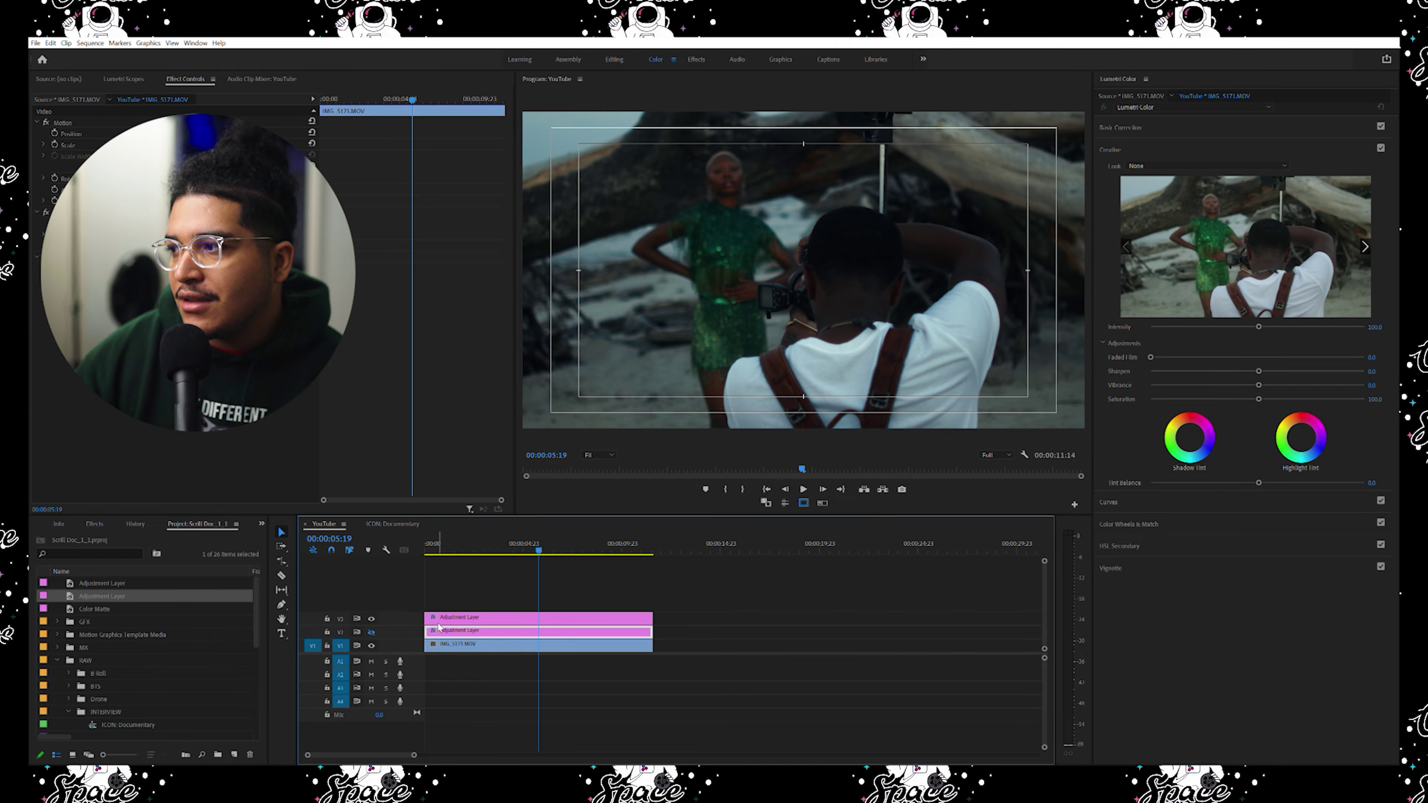
{"action": "left_click", "coordinate": [373, 631]}
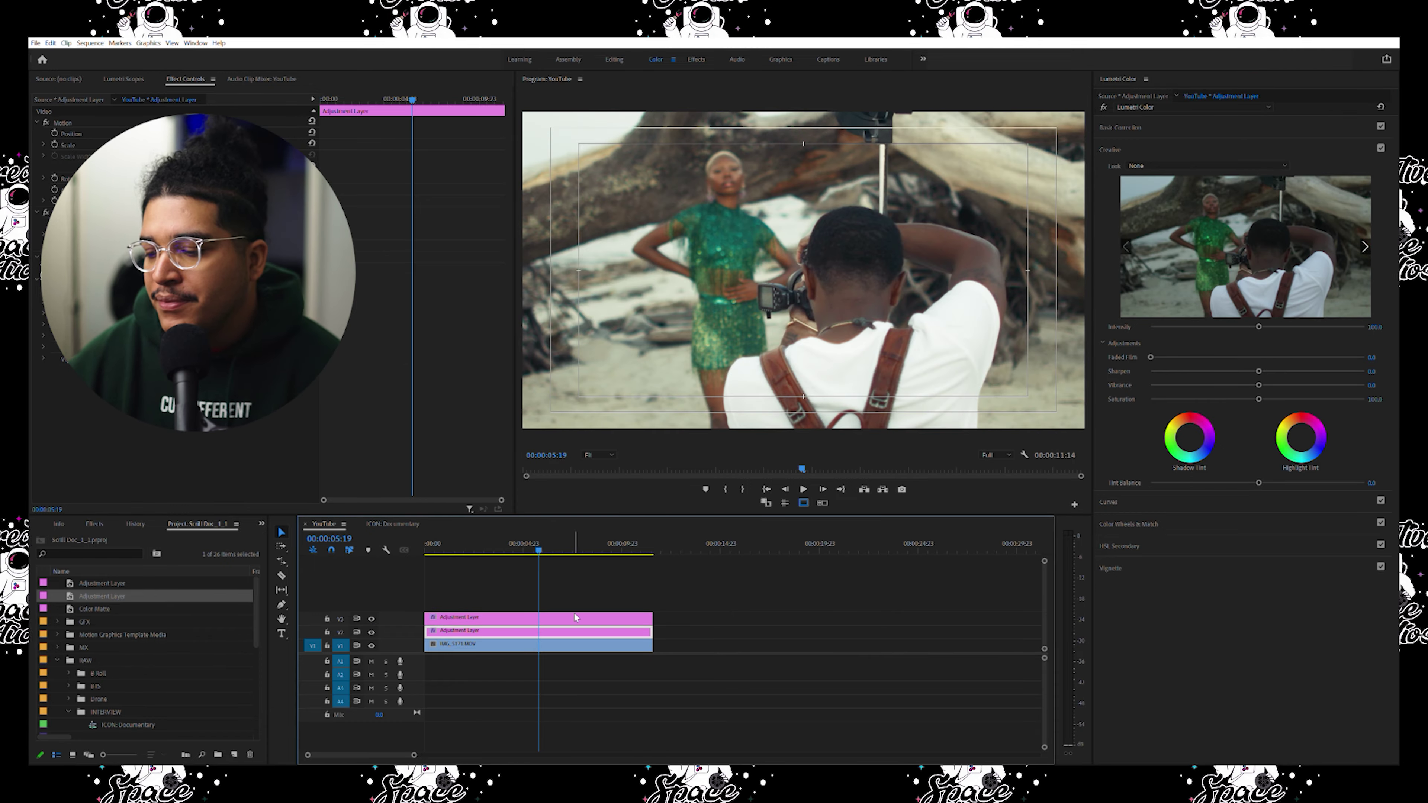